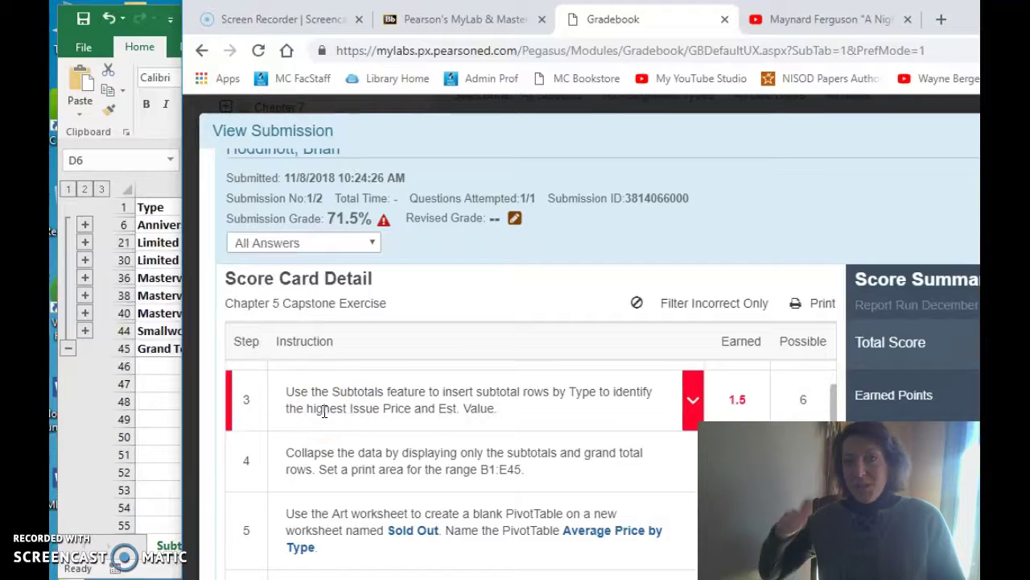
Step: Switch to the Excel workbook and open the Subtotal settings for the data on the Subtotals worksheet
{"action": "left_click", "coordinate": [178, 435]}
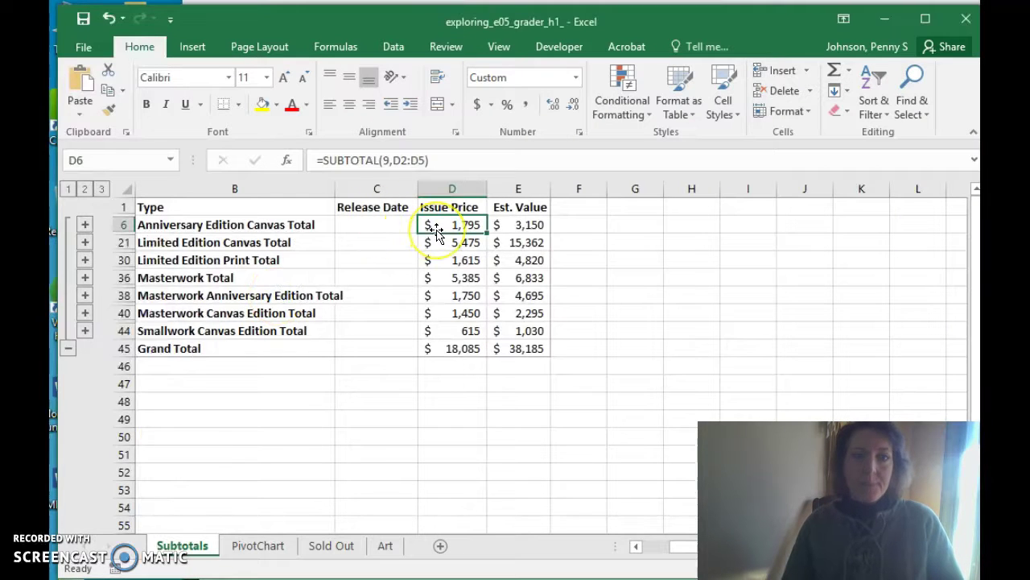
{"action": "left_click", "coordinate": [450, 147]}
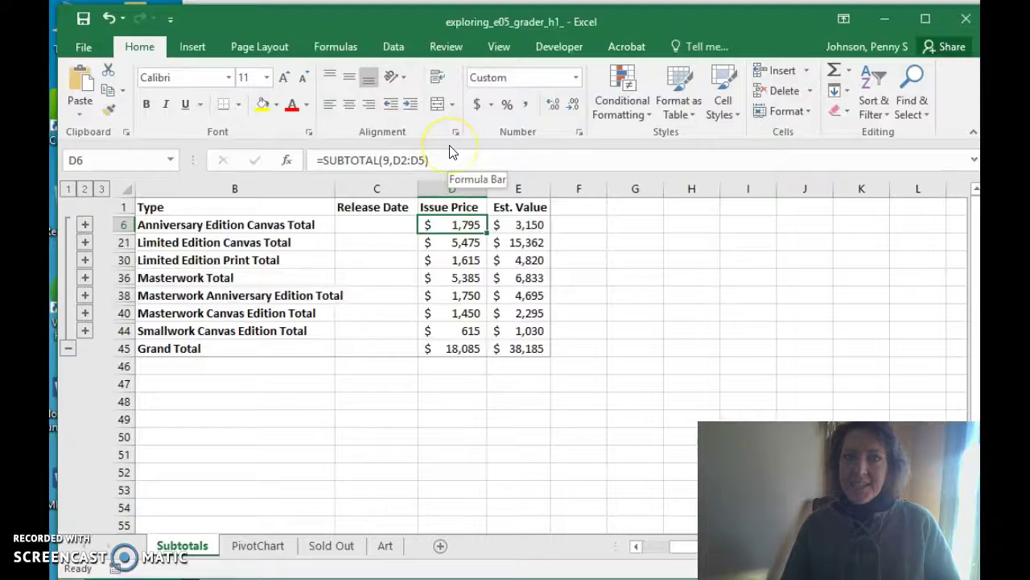
{"action": "left_click", "coordinate": [396, 45]}
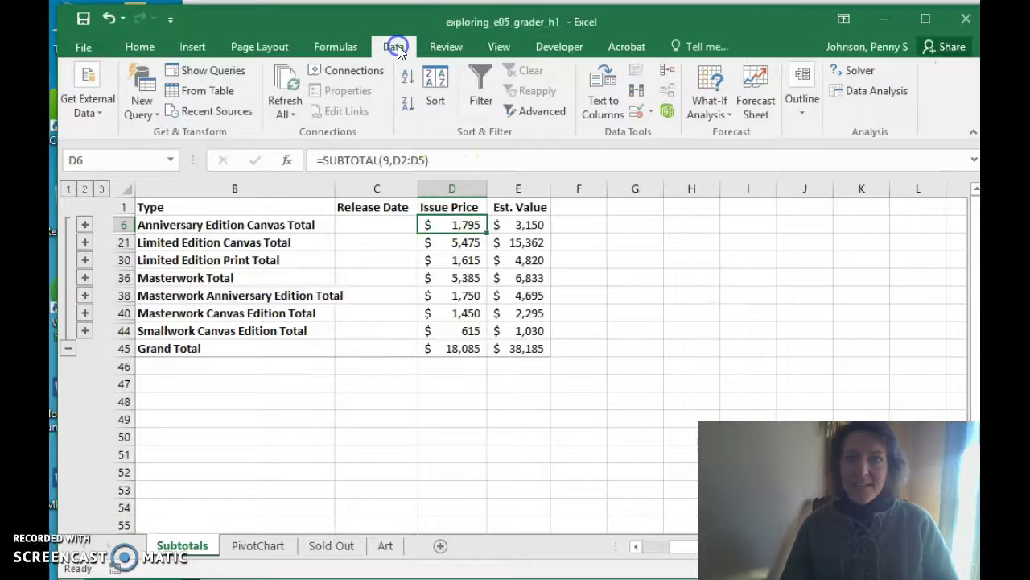
{"action": "left_click", "coordinate": [705, 111]}
{"action": "left_click", "coordinate": [707, 114]}
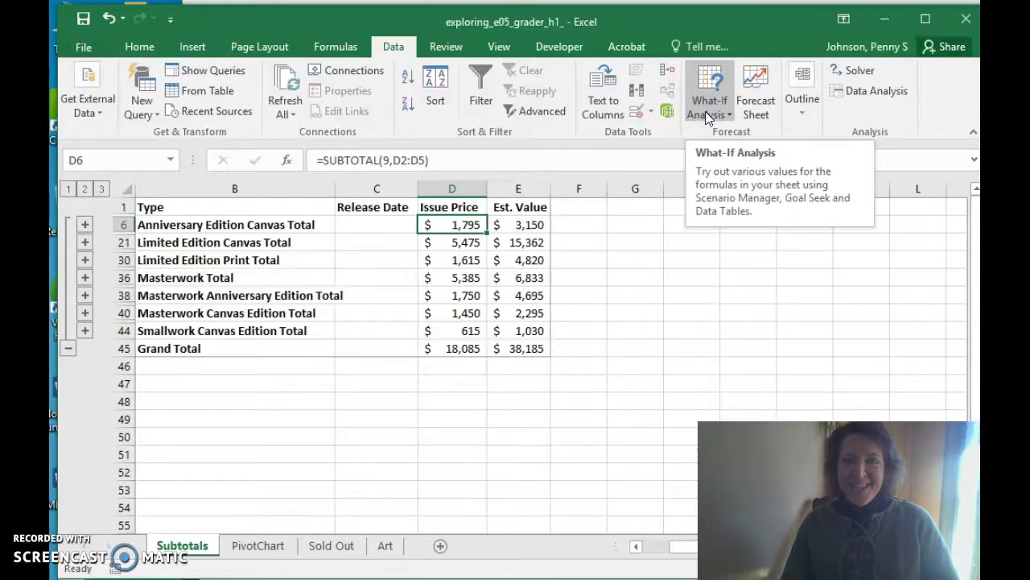
{"action": "left_click", "coordinate": [803, 104]}
{"action": "left_click", "coordinate": [888, 175]}
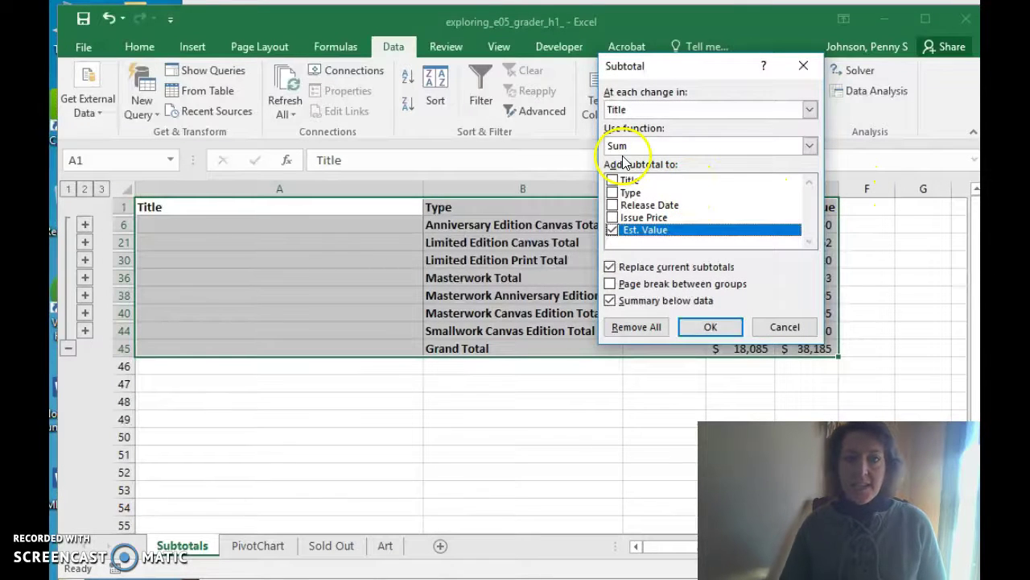
Step: Replace the subtotals with the Max of Issue Price and Est. Value at each change in Type, and collapse the outline to level 2
{"action": "left_click", "coordinate": [642, 108]}
{"action": "left_click", "coordinate": [647, 137]}
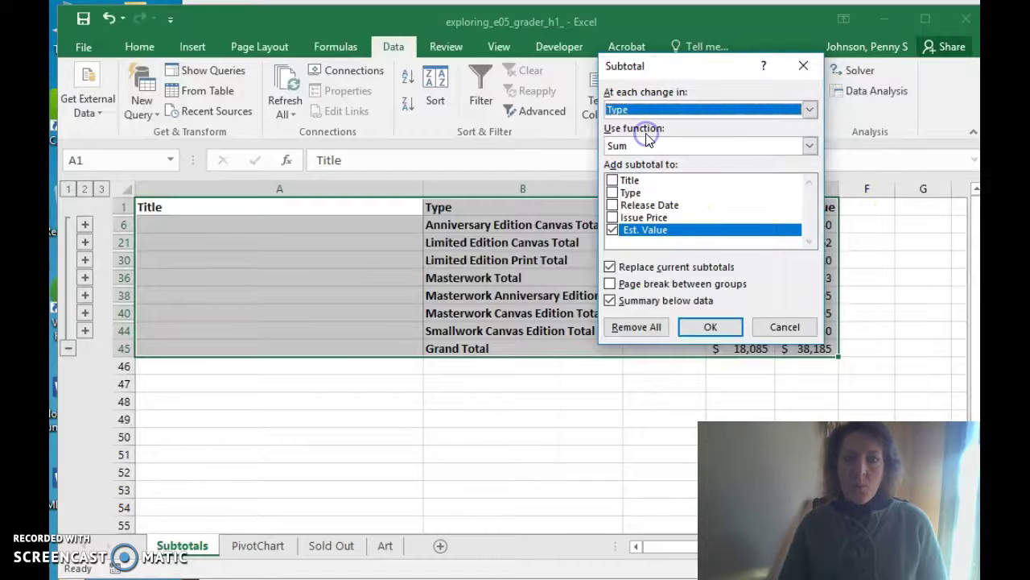
{"action": "left_click", "coordinate": [646, 145]}
{"action": "left_click", "coordinate": [650, 198]}
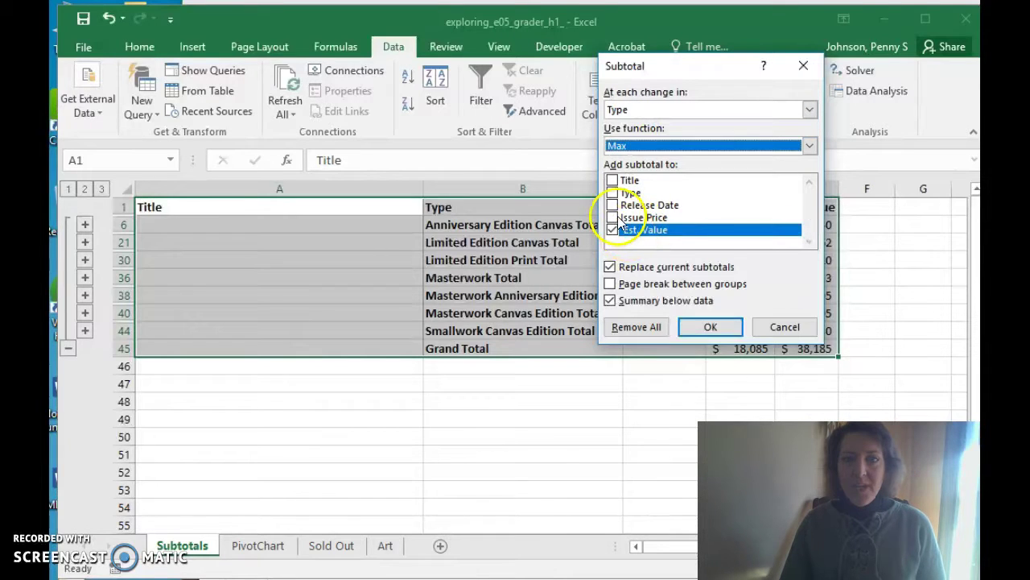
{"action": "left_click", "coordinate": [614, 217]}
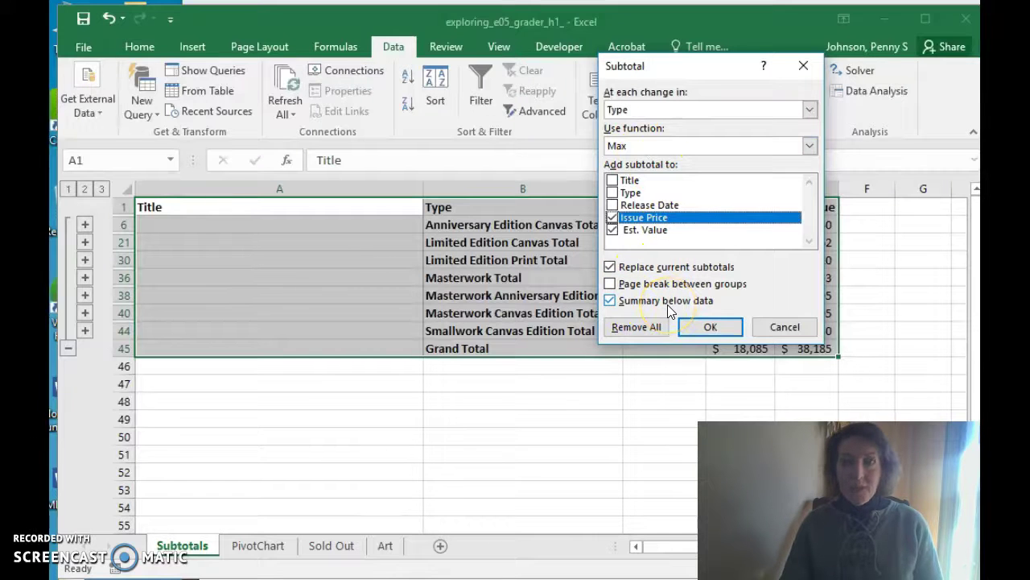
{"action": "left_click", "coordinate": [712, 327]}
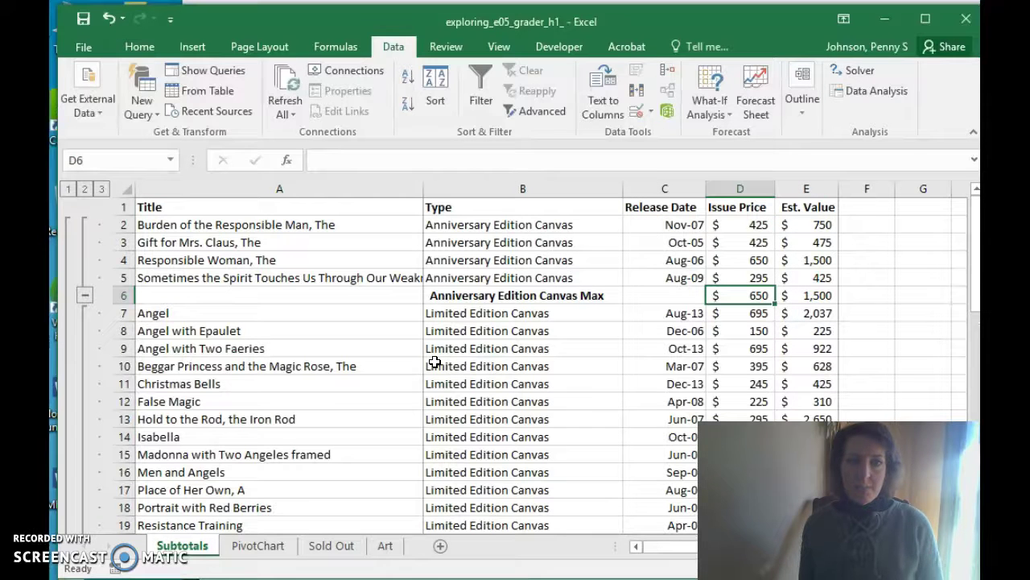
{"action": "left_click", "coordinate": [83, 189]}
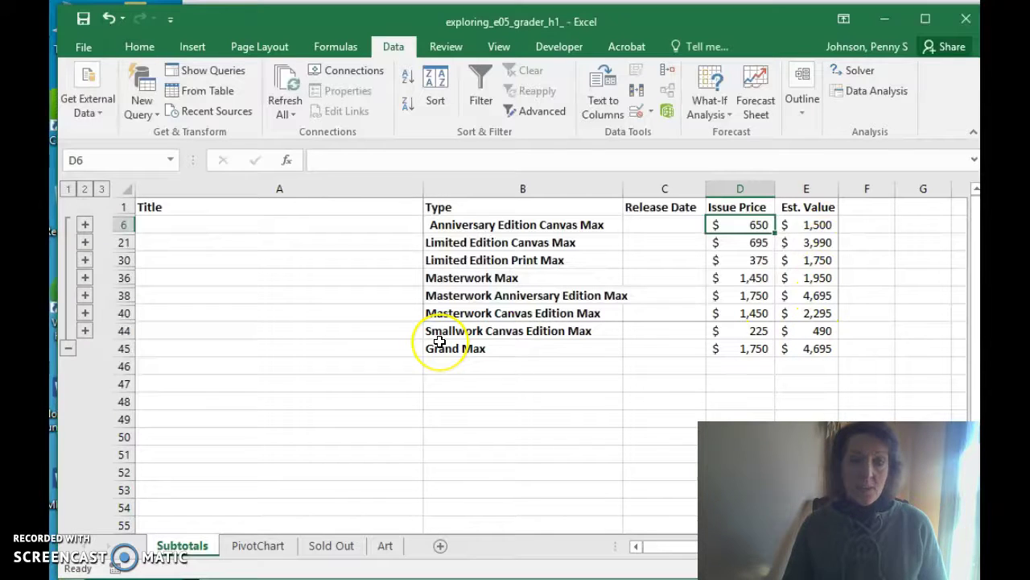
Step: Read score card steps 7 to 9 in the browser Gradebook and open the Sold Out worksheet in Excel
{"action": "key", "text": "alt+Tab"}
{"action": "scroll", "coordinate": [525, 395], "scroll_direction": "down", "scroll_amount": 5}
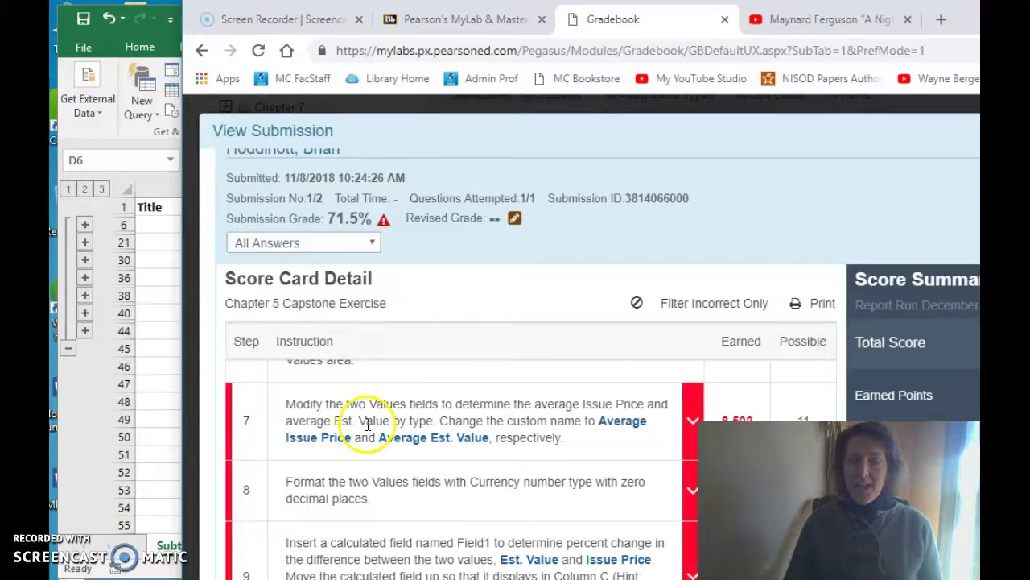
{"action": "left_click", "coordinate": [170, 442]}
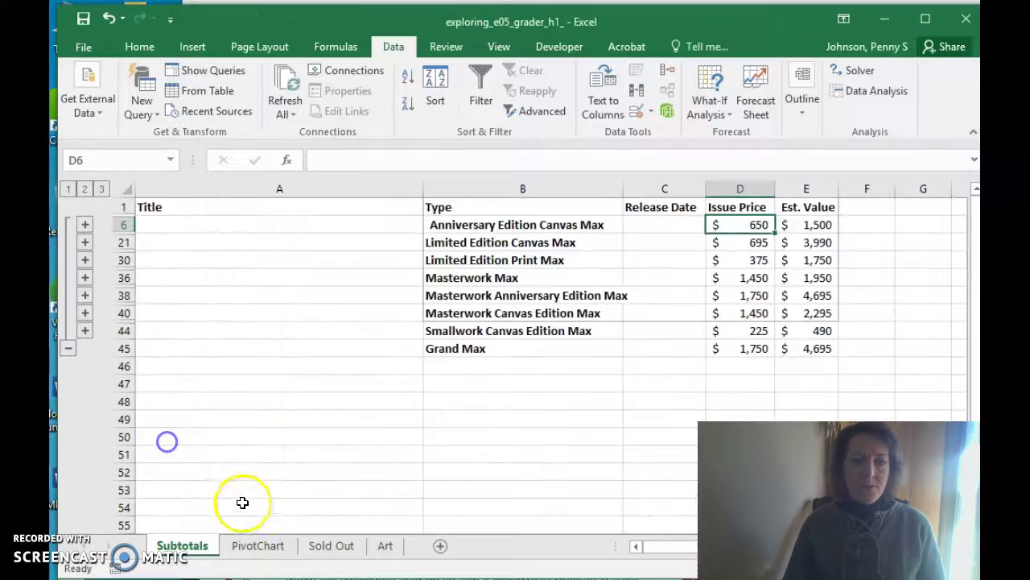
{"action": "left_click", "coordinate": [352, 548]}
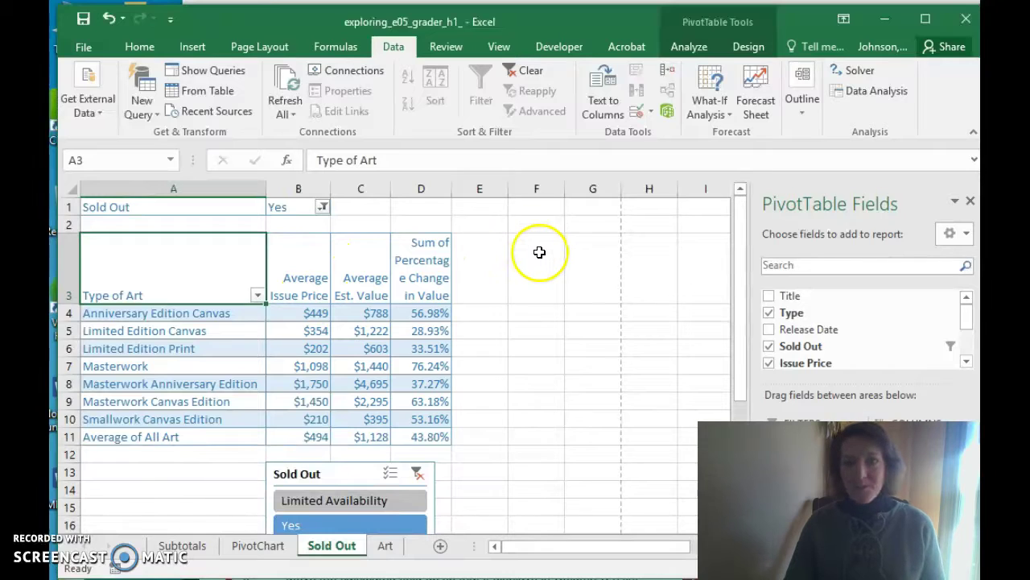
Step: Move the Sum of Percentage Change in Value field up one place in the PivotTable's Values area, into column C
{"action": "left_click_drag", "start_coordinate": [603, 14], "coordinate": [324, 7]}
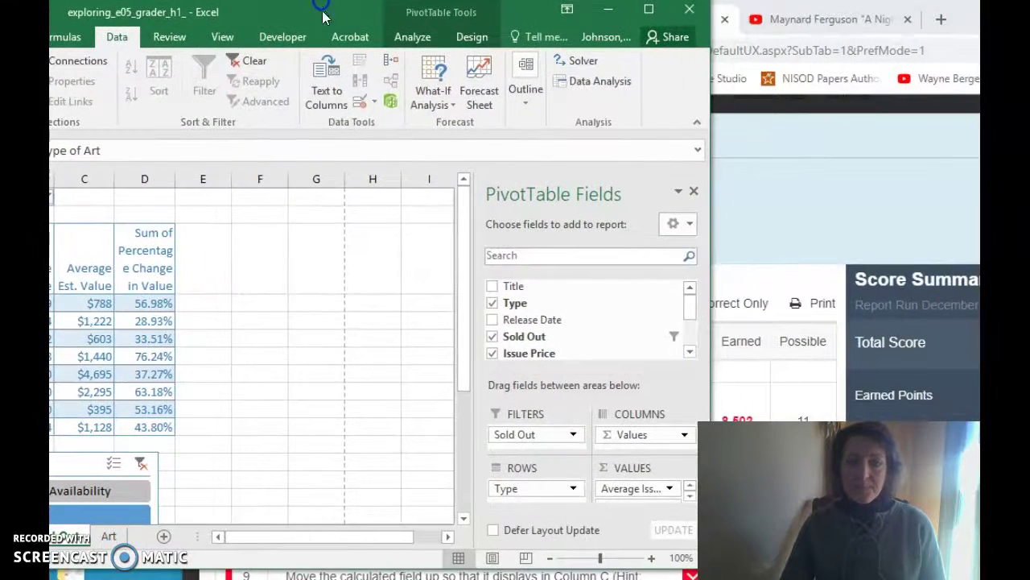
{"action": "left_click", "coordinate": [638, 470]}
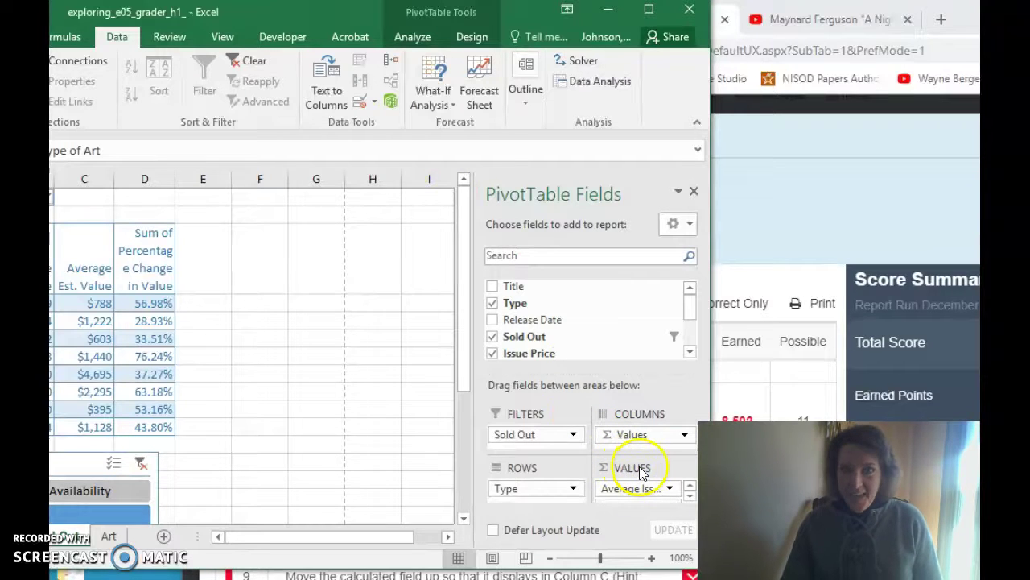
{"action": "left_click", "coordinate": [689, 494]}
{"action": "left_click", "coordinate": [689, 494]}
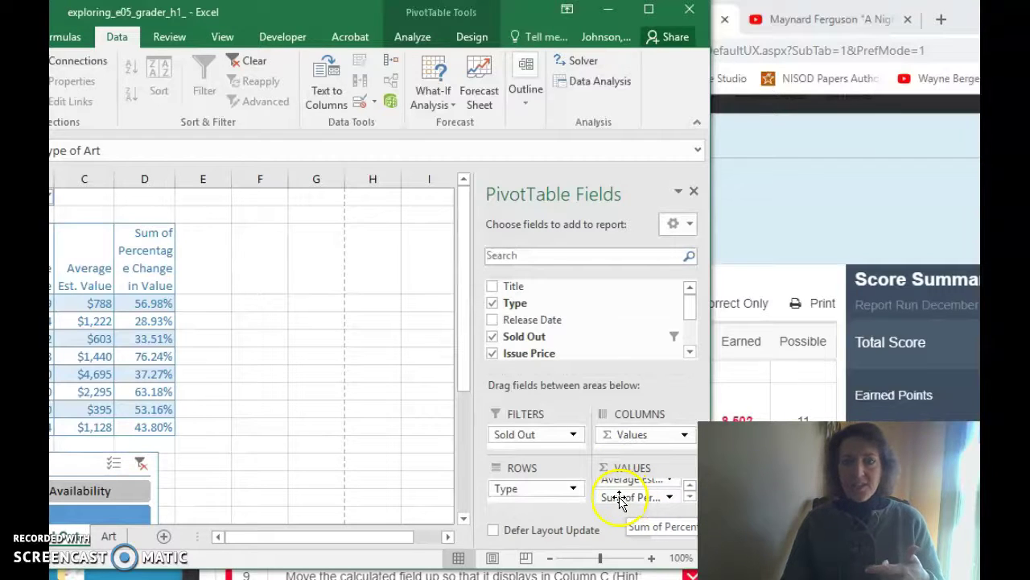
{"action": "left_click", "coordinate": [669, 498]}
{"action": "left_click", "coordinate": [649, 516]}
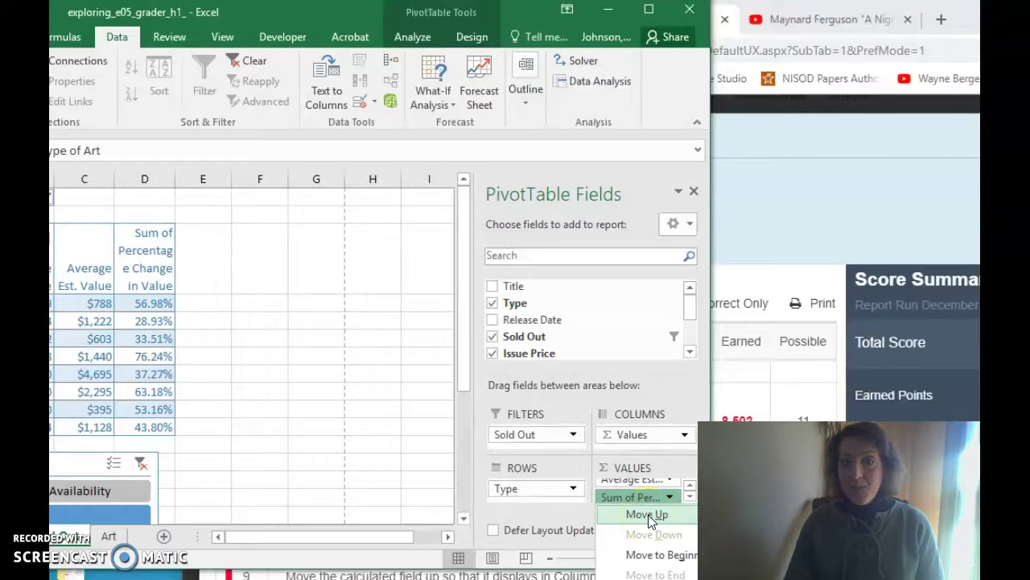
{"action": "left_click", "coordinate": [651, 519]}
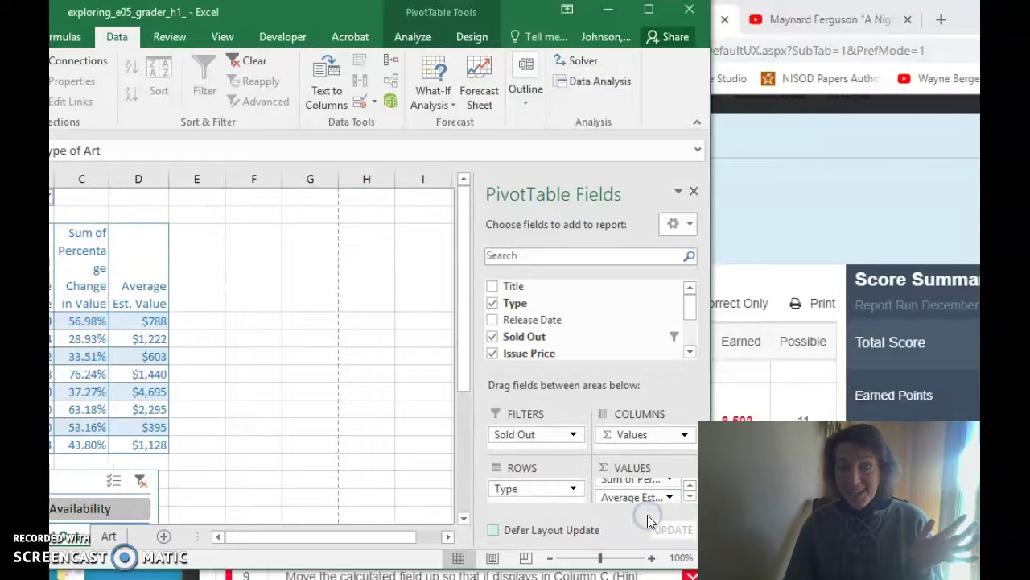
{"action": "left_click_drag", "start_coordinate": [329, 19], "coordinate": [617, 18]}
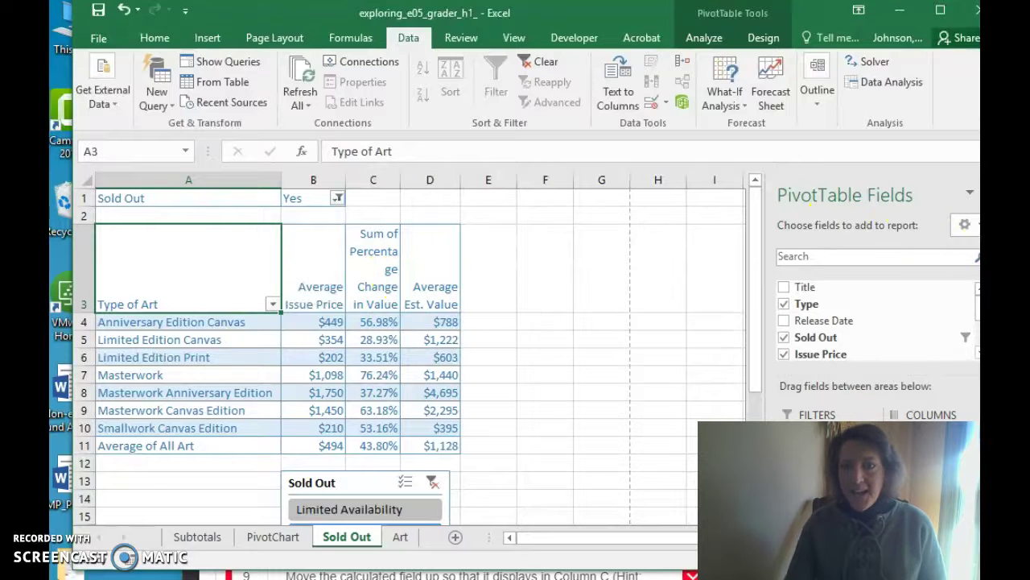
Step: Switch to the Gradebook and copy the custom name "Percentage Change in Value" from score card step 10
{"action": "key", "text": "alt+Tab"}
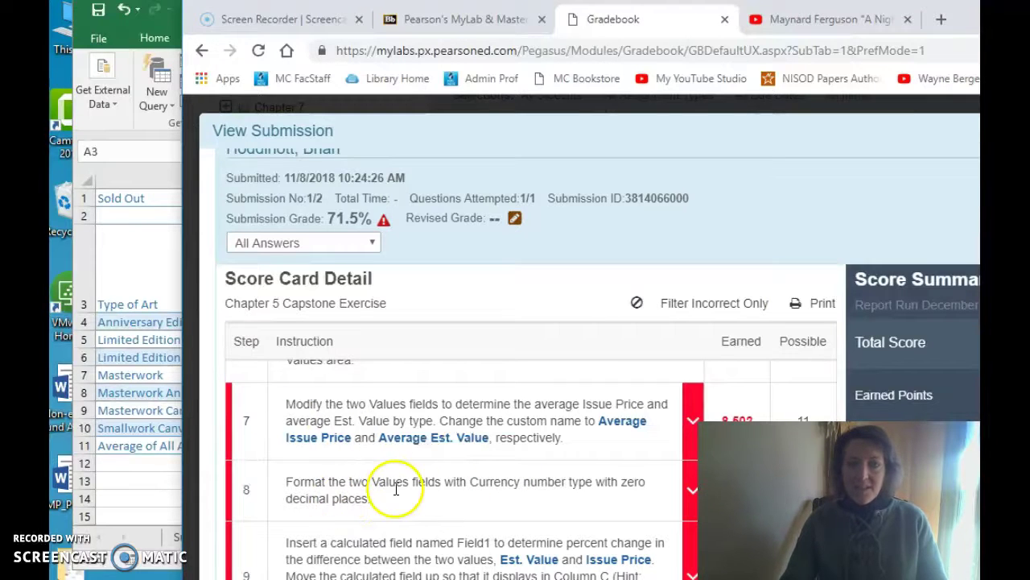
{"action": "scroll", "coordinate": [395, 483], "scroll_direction": "down", "scroll_amount": 2}
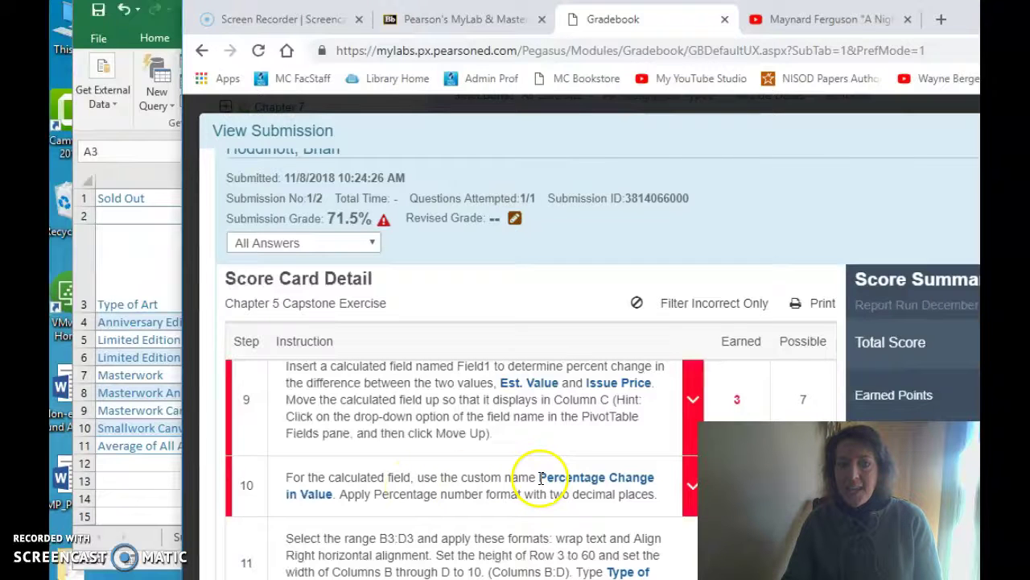
{"action": "left_click_drag", "start_coordinate": [539, 476], "coordinate": [332, 499]}
{"action": "key", "text": "ctrl+c"}
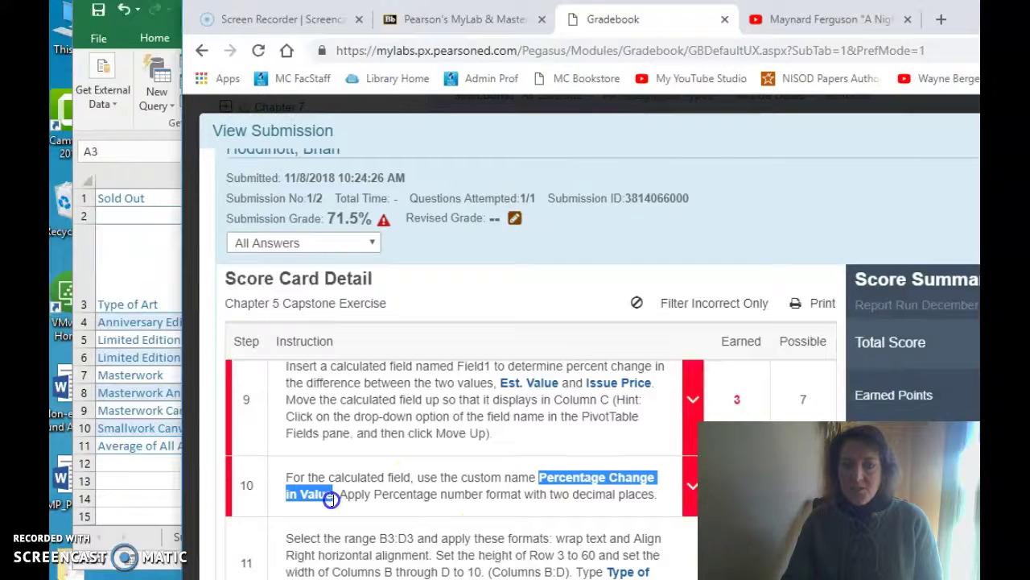
Step: In Excel, set the custom name of the calculated field in C3 to "Percentage Change in Value"
{"action": "left_click", "coordinate": [149, 494]}
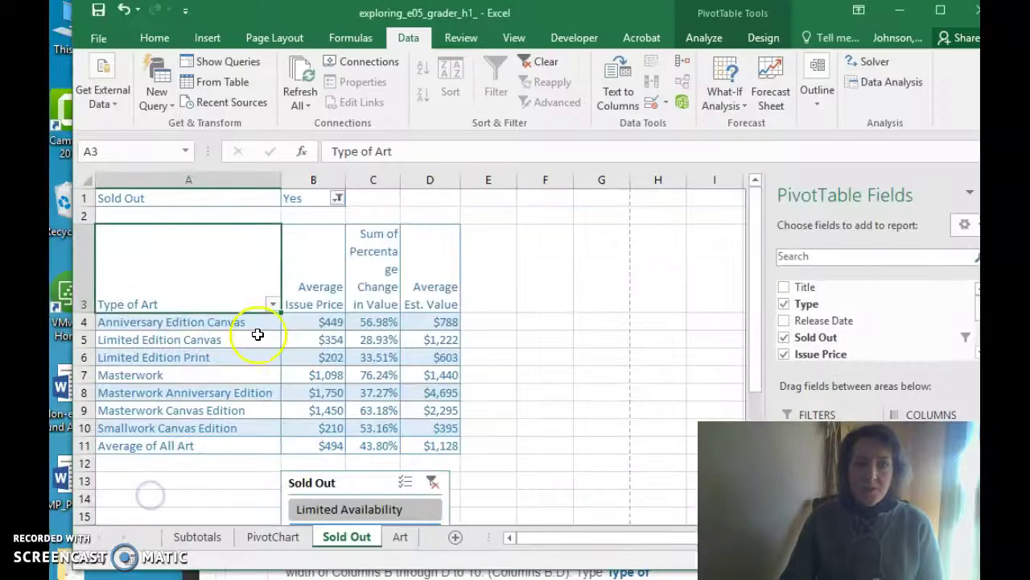
{"action": "left_click", "coordinate": [374, 294]}
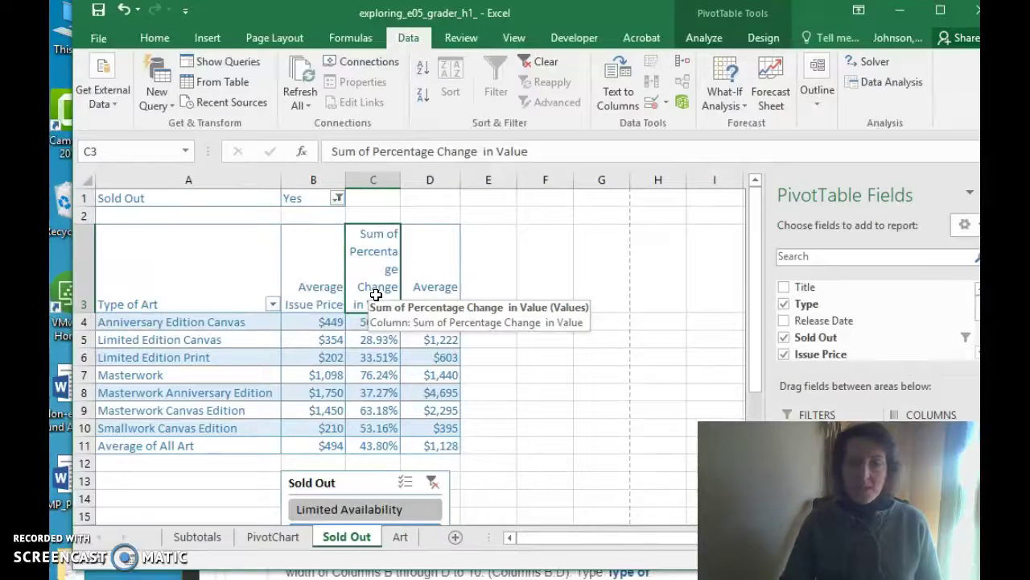
{"action": "left_click", "coordinate": [716, 40]}
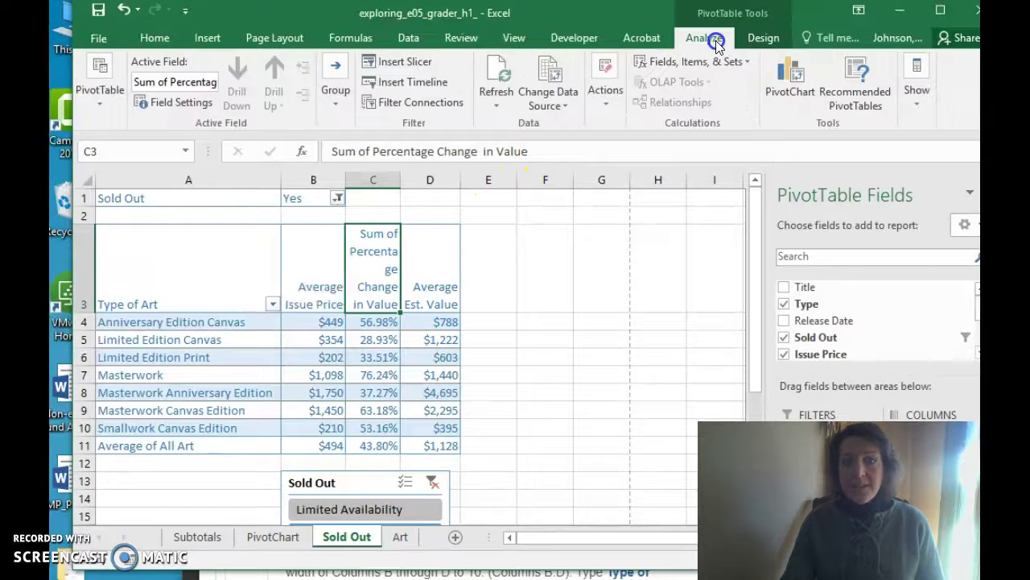
{"action": "left_click", "coordinate": [180, 102]}
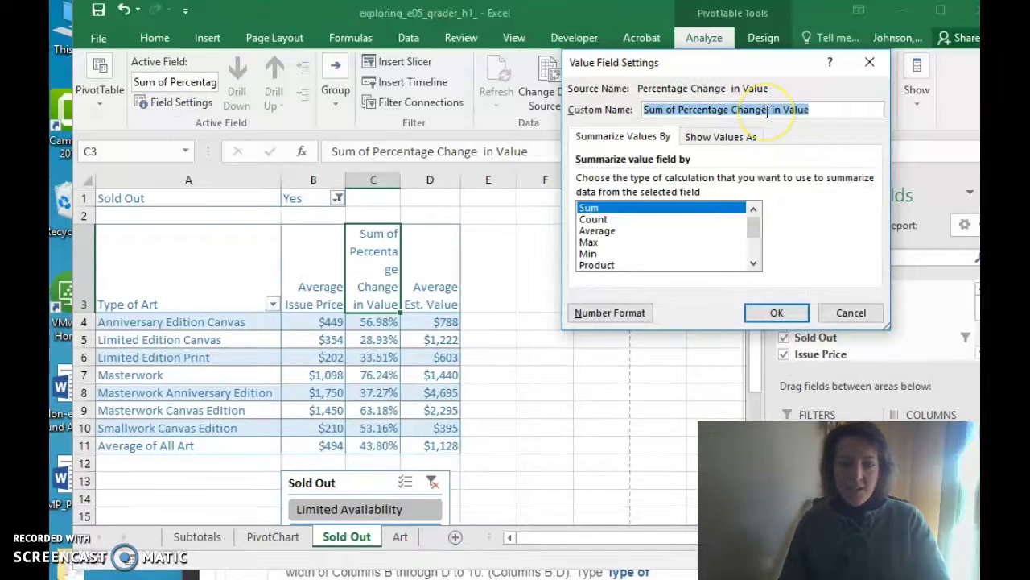
{"action": "key", "text": "ctrl+v"}
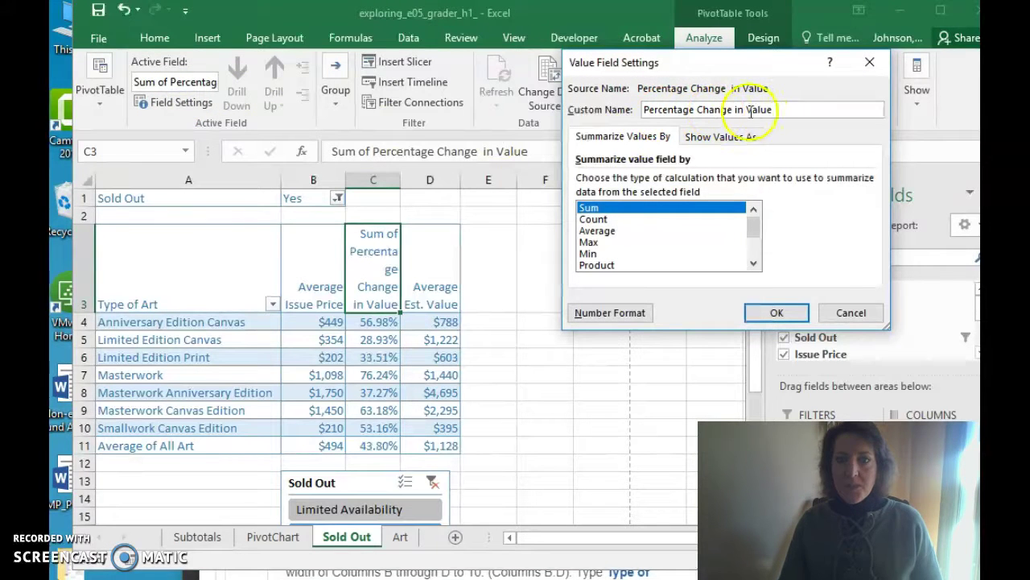
{"action": "left_click", "coordinate": [777, 312]}
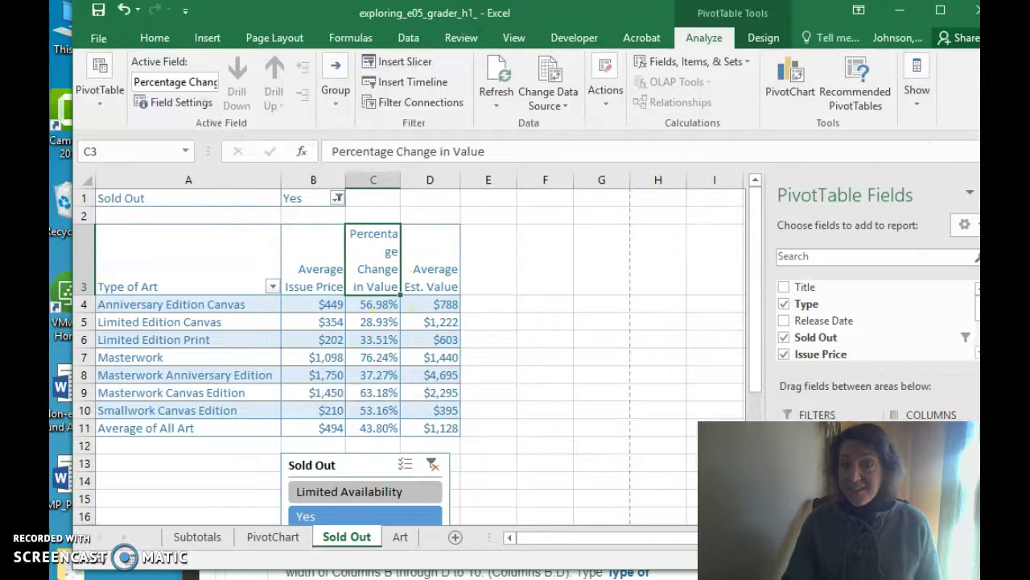
Step: Check score card steps 11 to 13 in the Gradebook and turn on banded columns for the Sold Out PivotTable in Excel
{"action": "key", "text": "alt+Tab"}
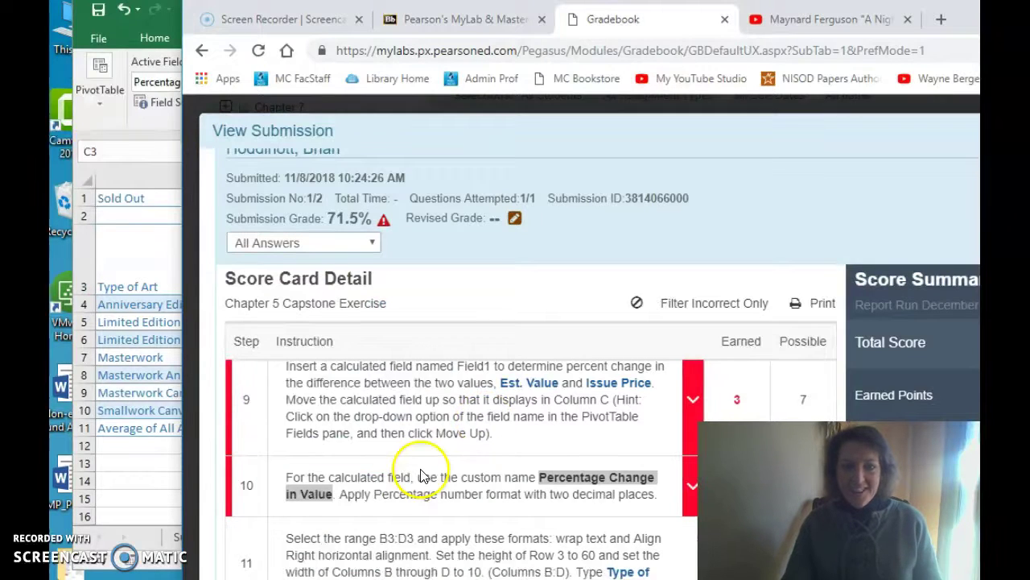
{"action": "scroll", "coordinate": [420, 475], "scroll_direction": "down", "scroll_amount": 1}
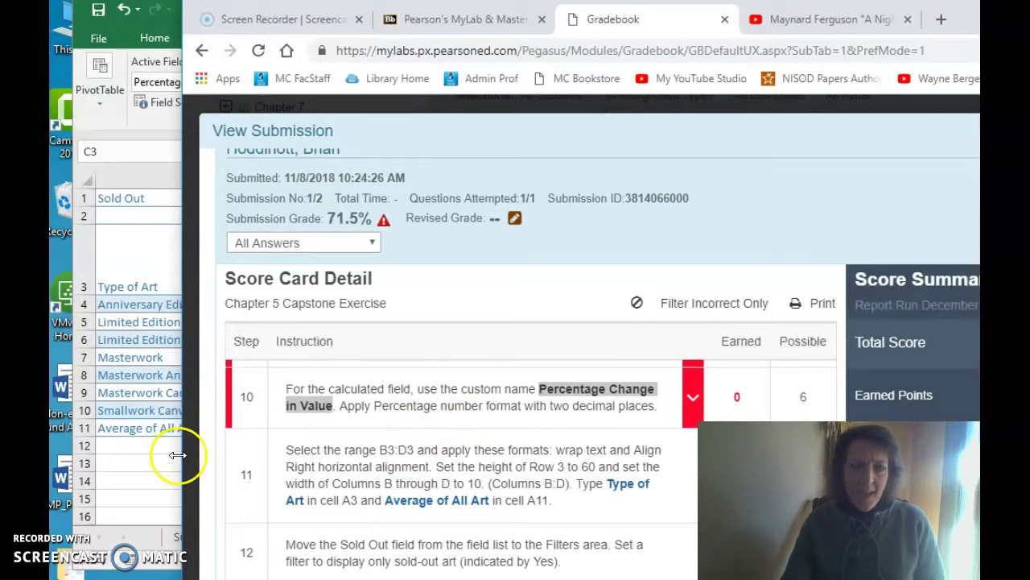
{"action": "left_click", "coordinate": [158, 456]}
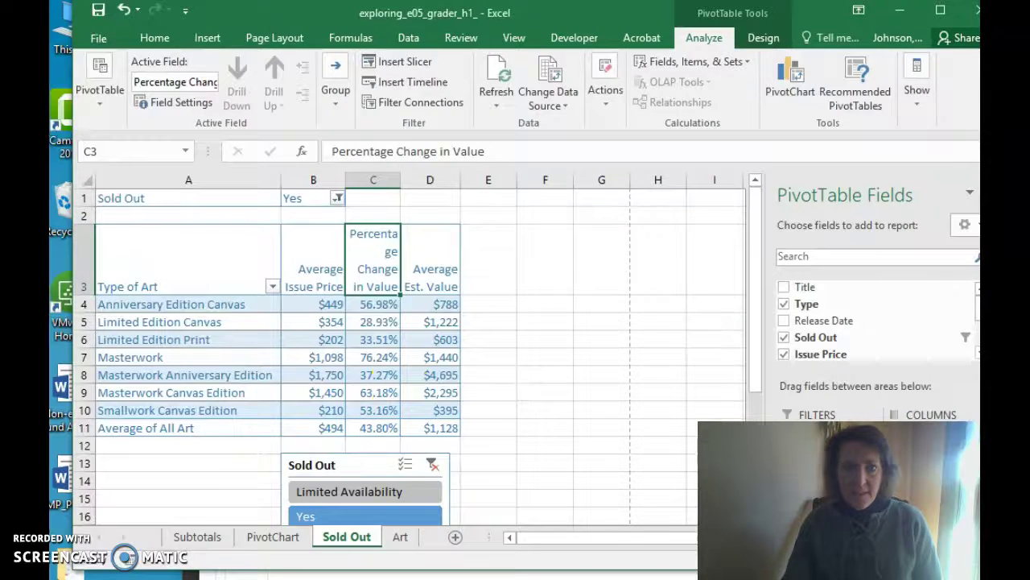
{"action": "key", "text": "alt+Tab"}
{"action": "scroll", "coordinate": [494, 379], "scroll_direction": "down", "scroll_amount": 2}
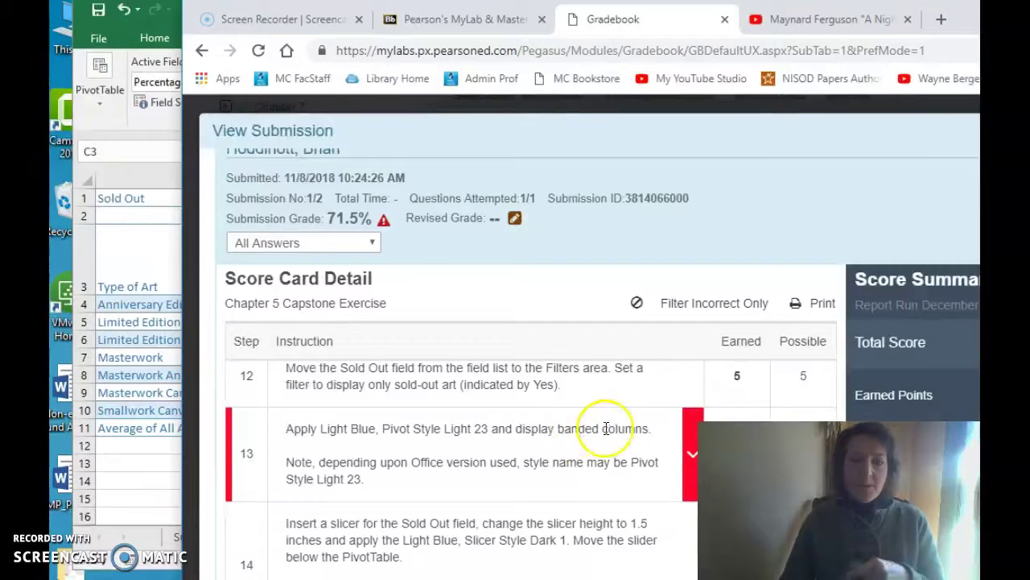
{"action": "left_click", "coordinate": [141, 366]}
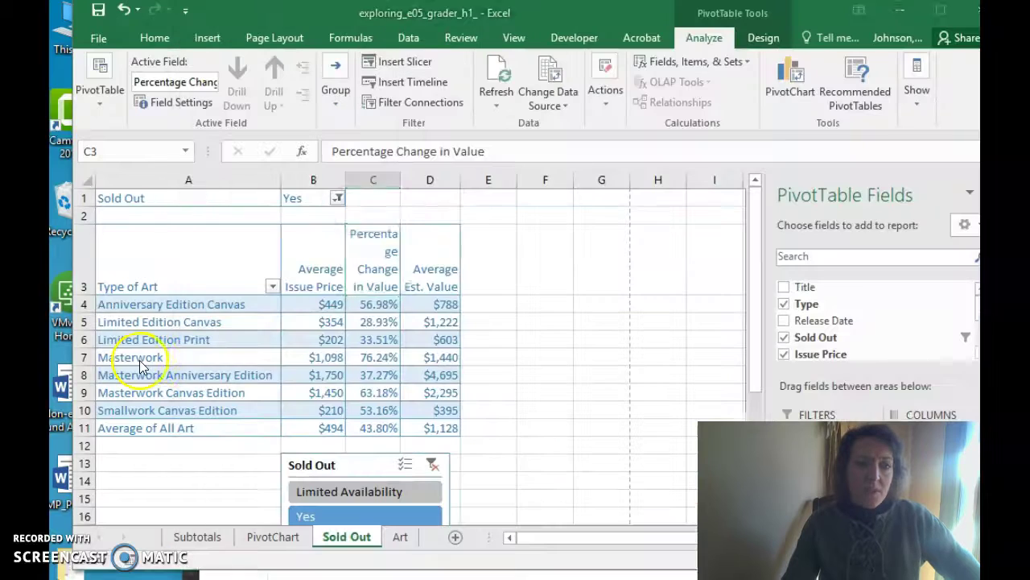
{"action": "left_click", "coordinate": [764, 41]}
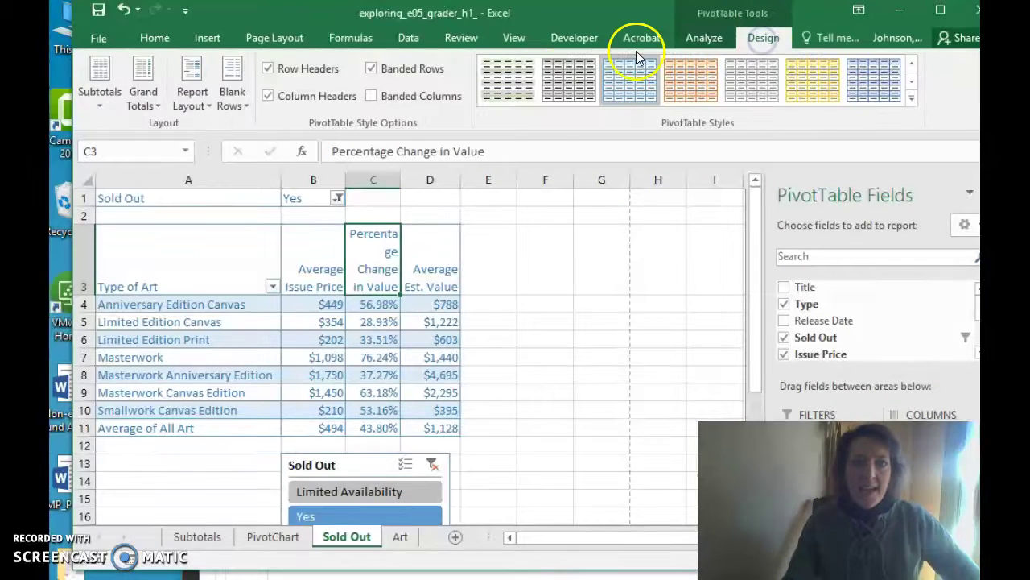
{"action": "left_click", "coordinate": [372, 97]}
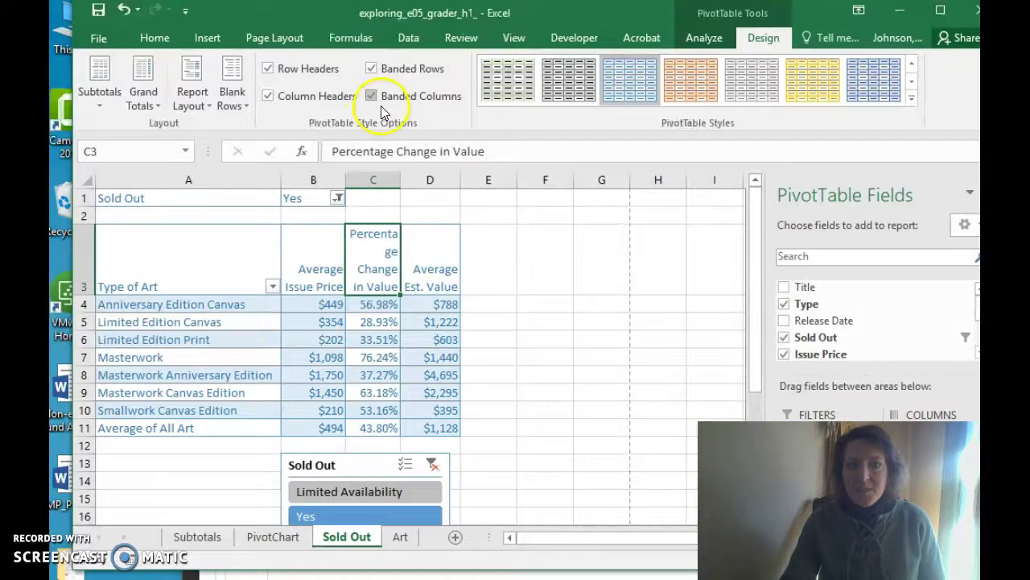
Step: Switch to the Gradebook, review the score card steps from 13 onward, and expand the feedback on step 17
{"action": "left_click", "coordinate": [980, 173]}
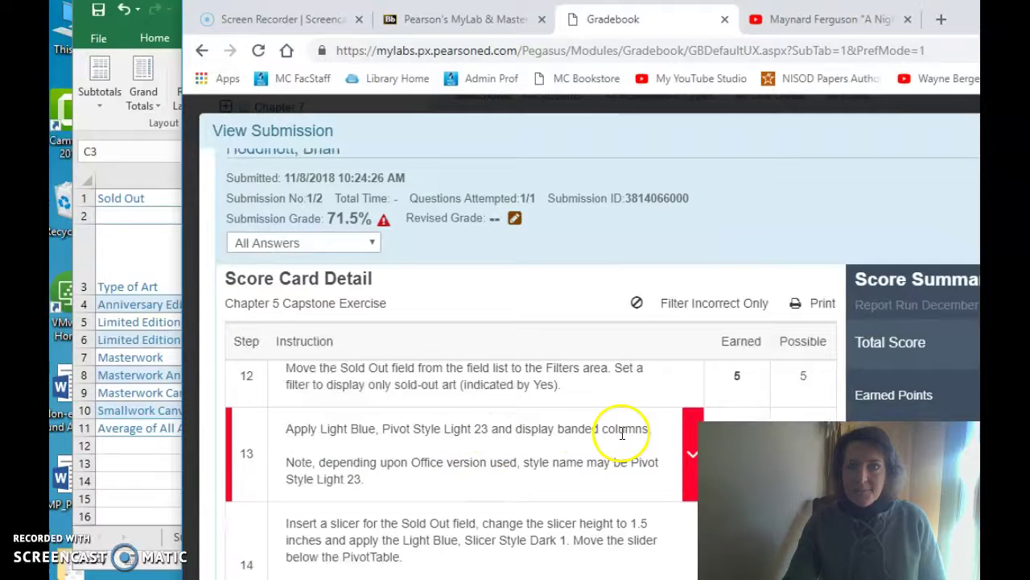
{"action": "scroll", "coordinate": [600, 455], "scroll_direction": "down", "scroll_amount": 3}
{"action": "scroll", "coordinate": [592, 457], "scroll_direction": "down", "scroll_amount": 3}
{"action": "scroll", "coordinate": [586, 455], "scroll_direction": "down", "scroll_amount": 3}
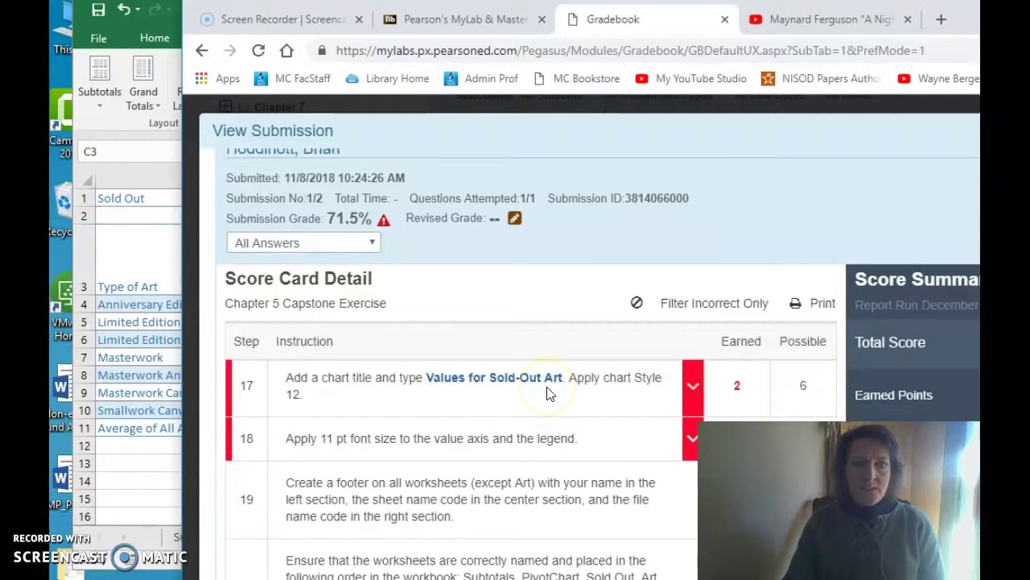
{"action": "scroll", "coordinate": [548, 395], "scroll_direction": "up", "scroll_amount": 1}
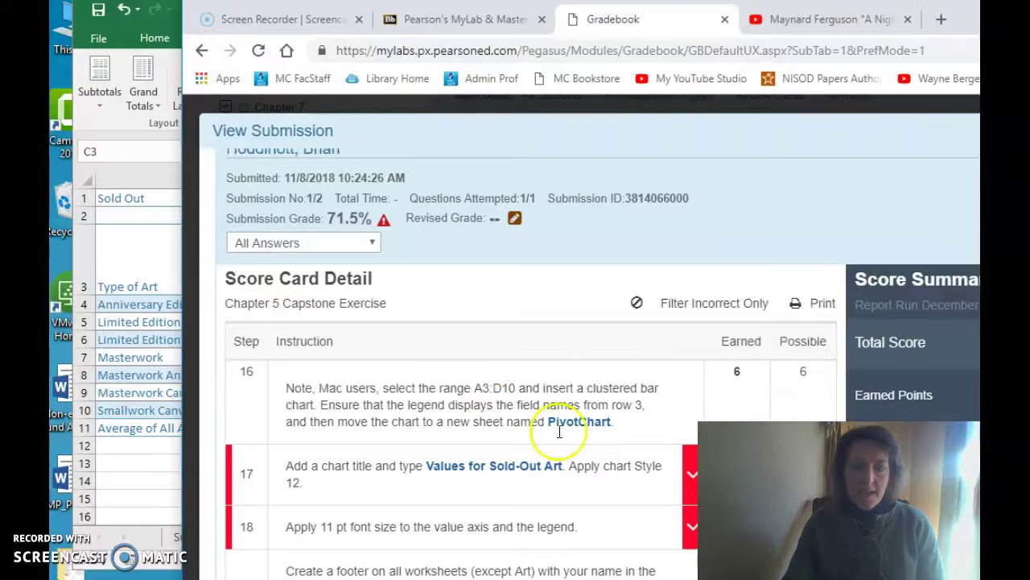
{"action": "scroll", "coordinate": [587, 470], "scroll_direction": "down", "scroll_amount": 1}
{"action": "left_click", "coordinate": [695, 387]}
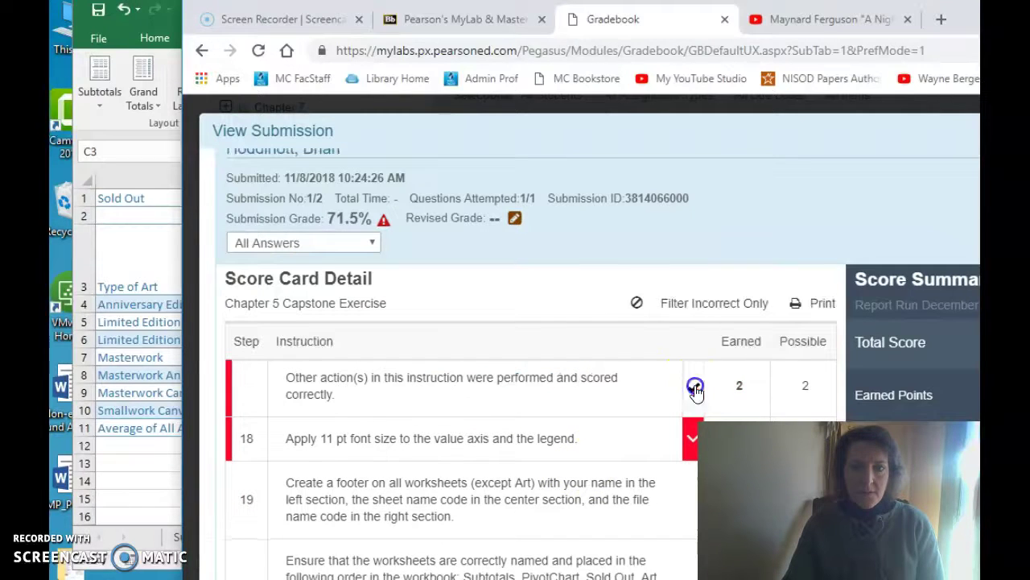
{"action": "scroll", "coordinate": [589, 408], "scroll_direction": "up", "scroll_amount": 1}
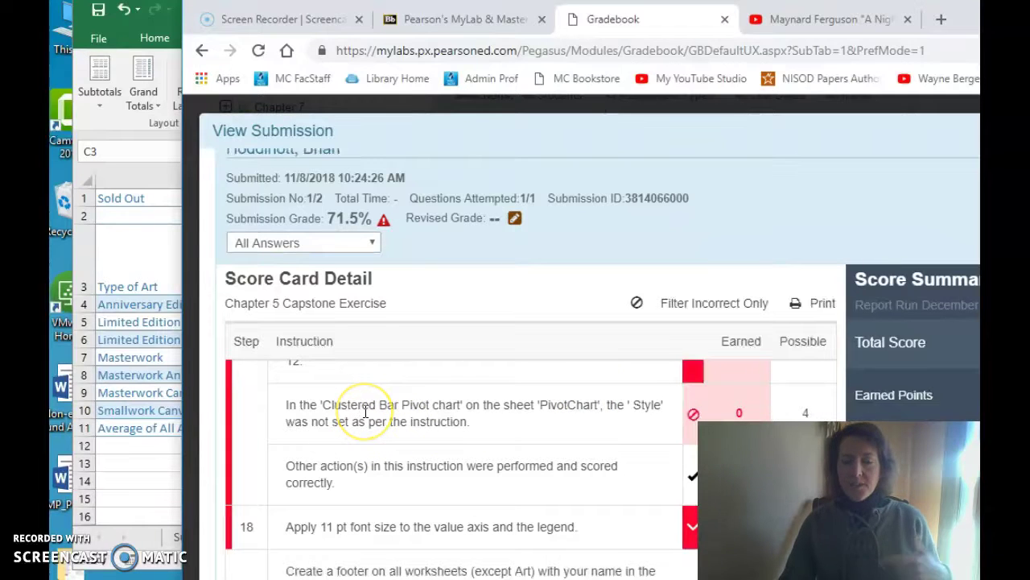
Step: In Excel, change the chart on the PivotChart sheet to a Clustered Bar chart
{"action": "left_click", "coordinate": [150, 487]}
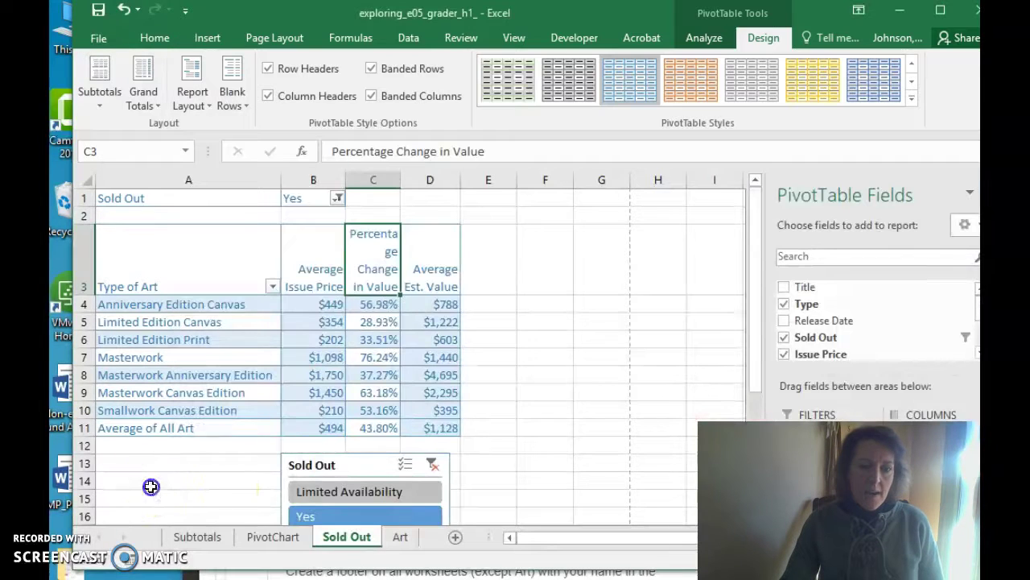
{"action": "left_click", "coordinate": [270, 539]}
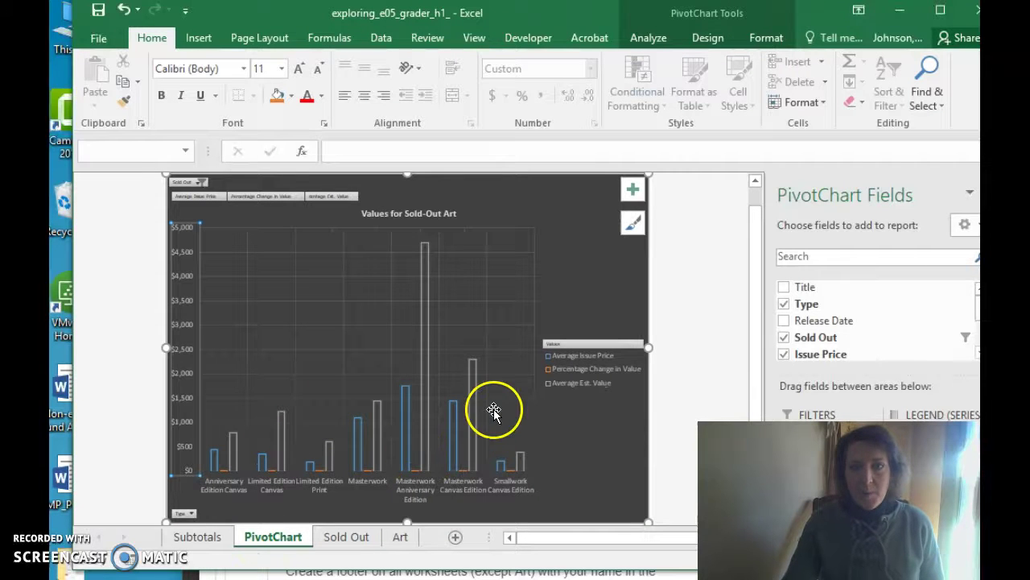
{"action": "left_click", "coordinate": [600, 400]}
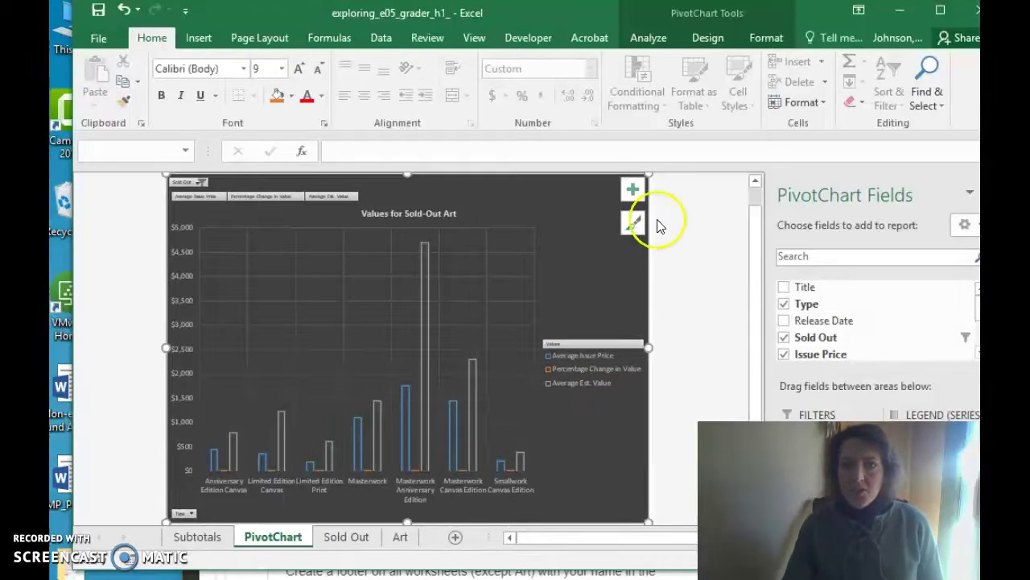
{"action": "left_click", "coordinate": [709, 38]}
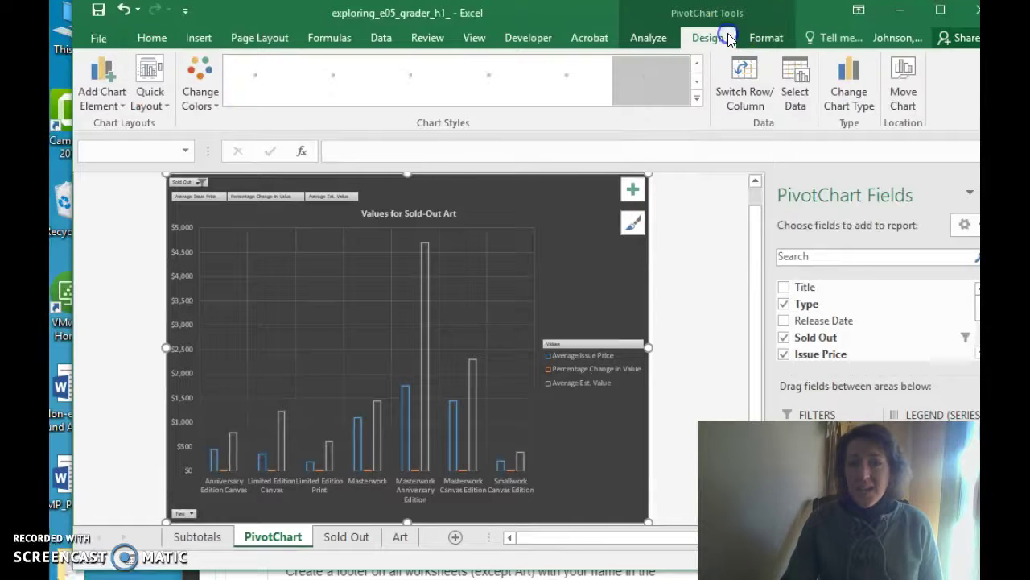
{"action": "left_click", "coordinate": [849, 98]}
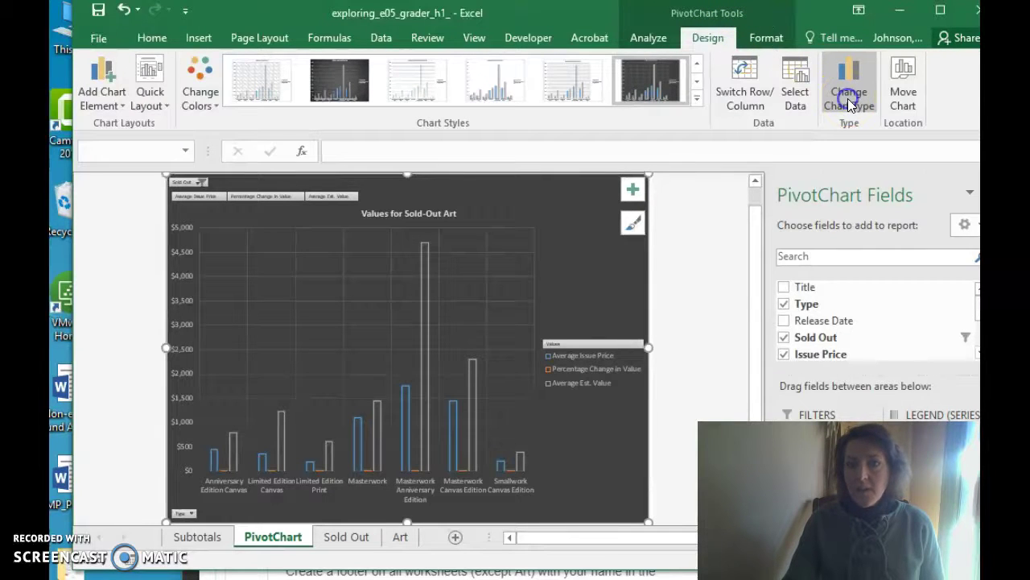
{"action": "left_click", "coordinate": [518, 284]}
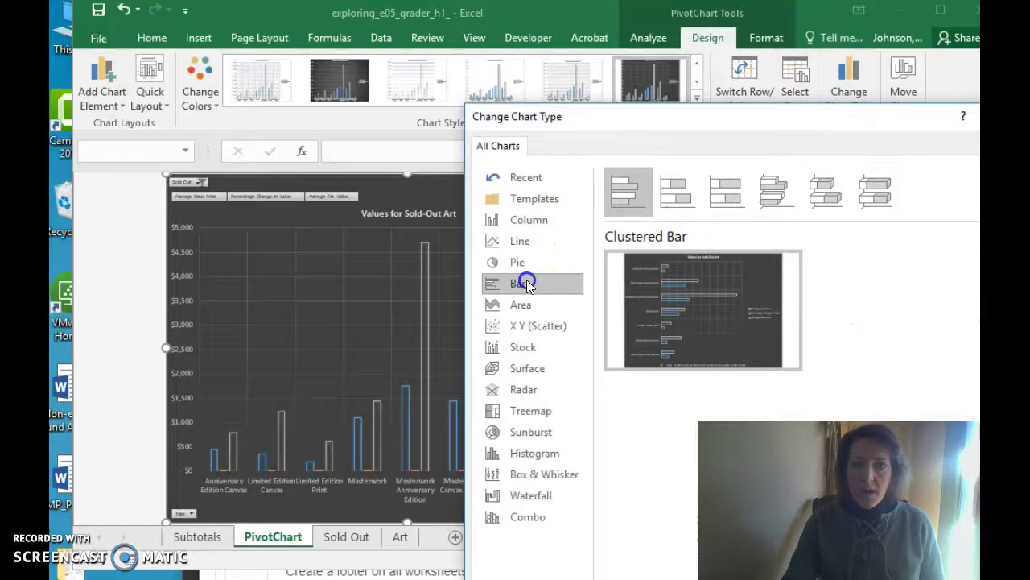
{"action": "left_click_drag", "start_coordinate": [726, 120], "coordinate": [436, 47]}
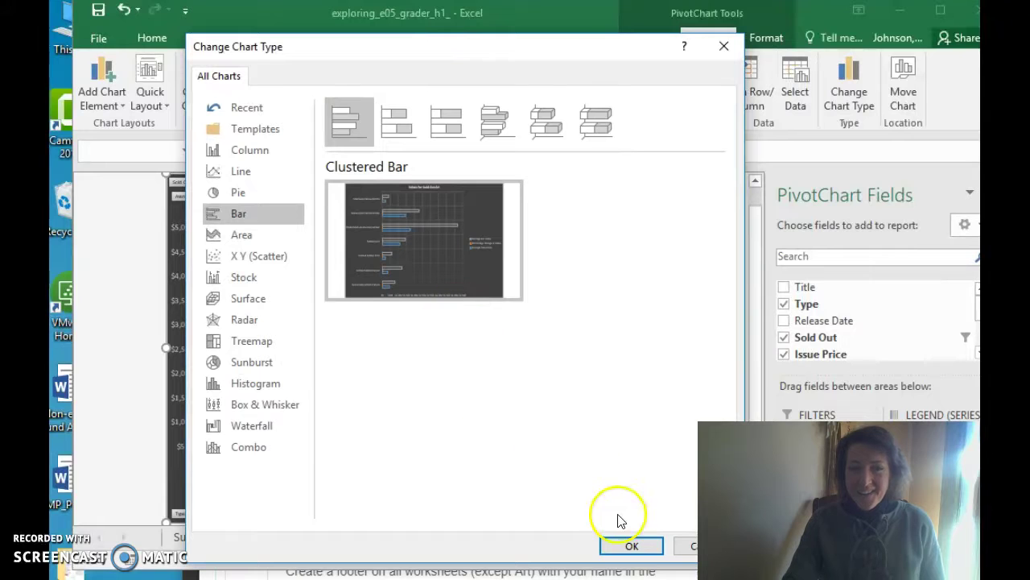
{"action": "left_click", "coordinate": [632, 548]}
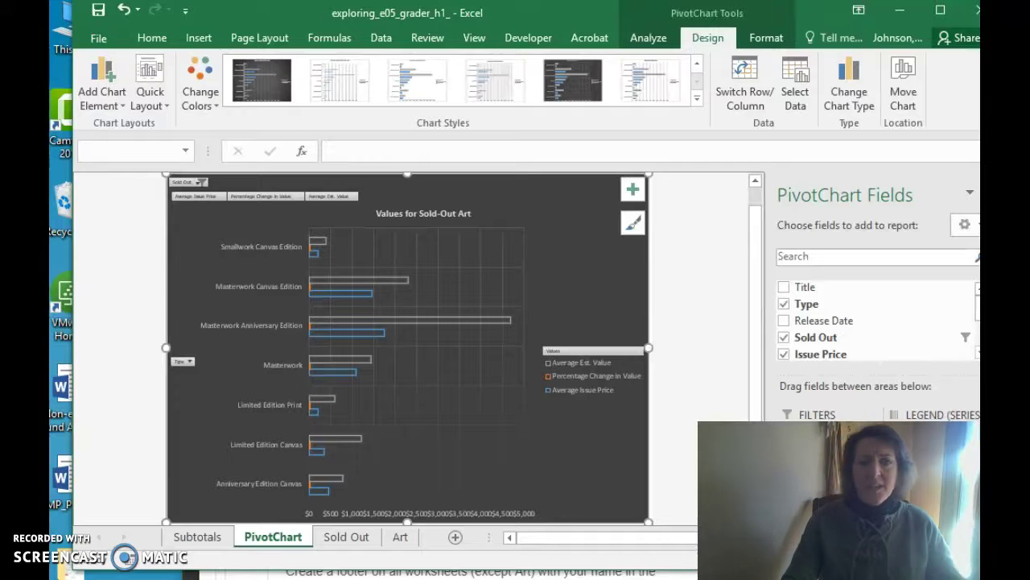
Step: Check score card step 17 in the Gradebook and apply chart Style 12 to the PivotChart in Excel
{"action": "key", "text": "alt+Tab"}
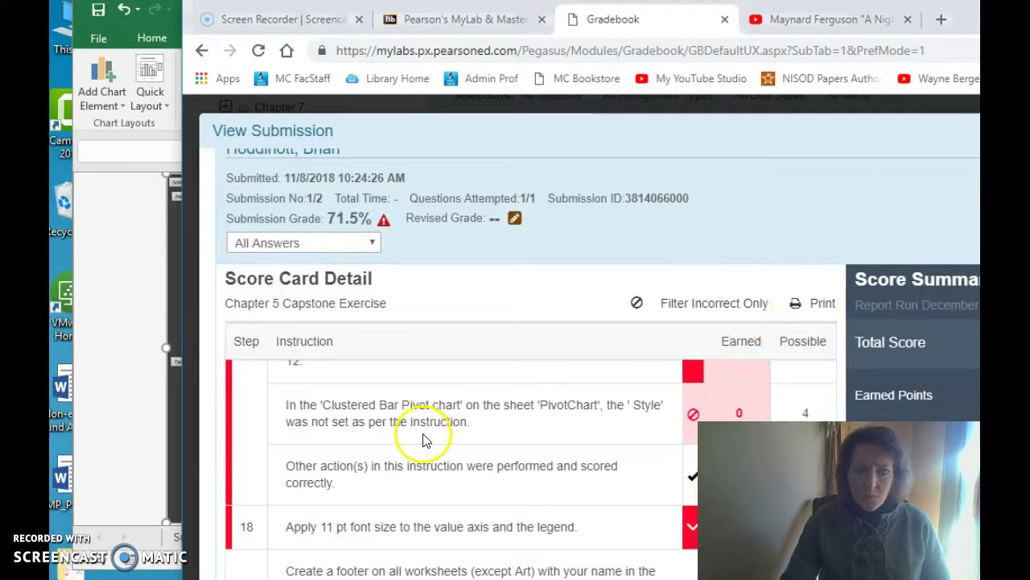
{"action": "scroll", "coordinate": [499, 432], "scroll_direction": "up", "scroll_amount": 1}
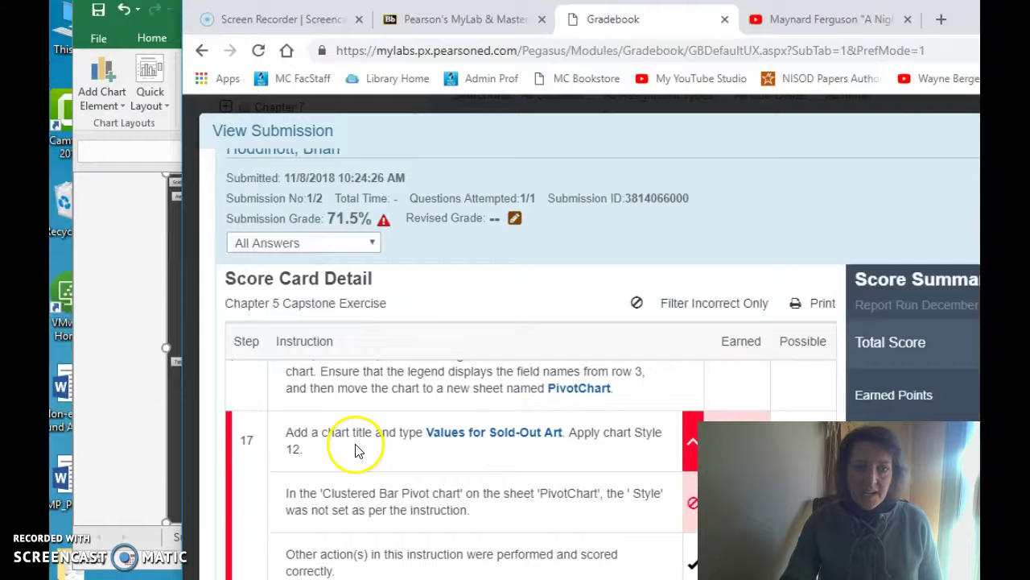
{"action": "left_click", "coordinate": [131, 362]}
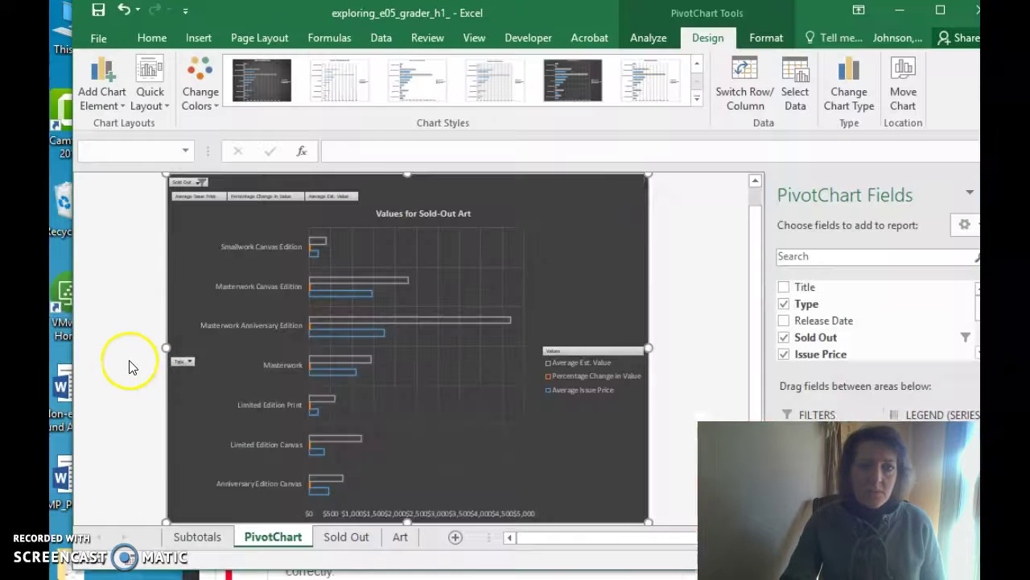
{"action": "left_click", "coordinate": [697, 107]}
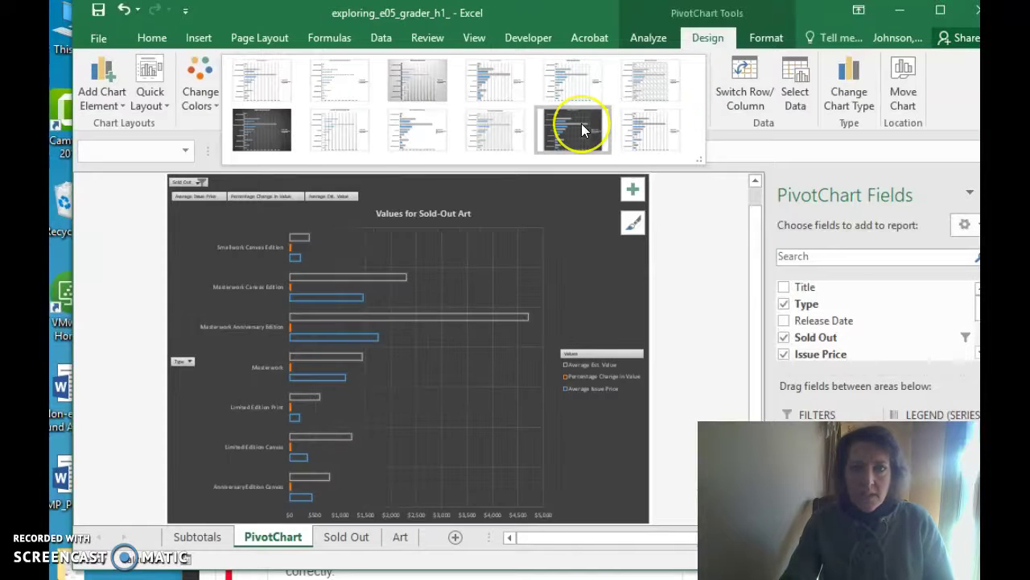
{"action": "left_click", "coordinate": [682, 129]}
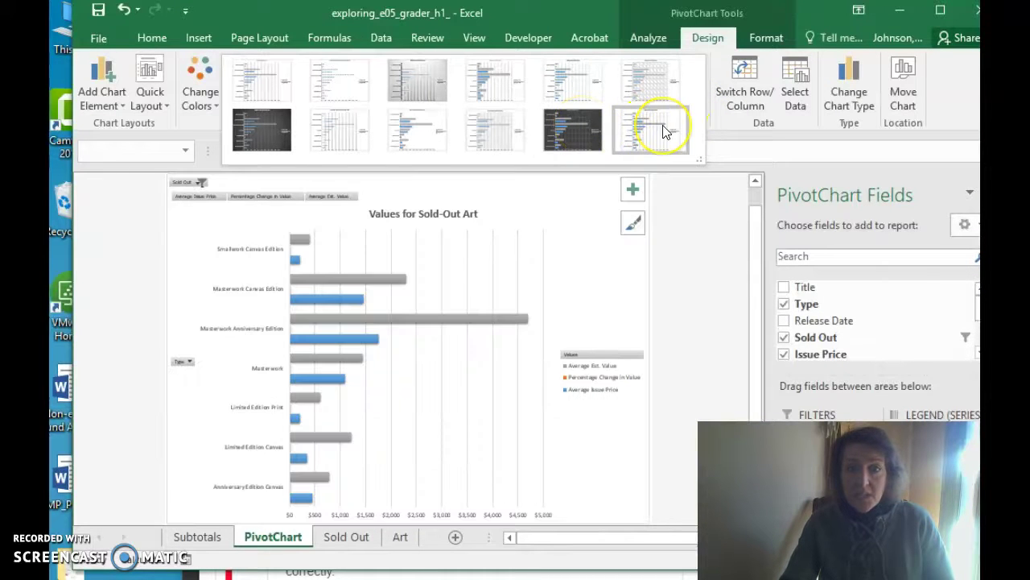
{"action": "left_click", "coordinate": [656, 129]}
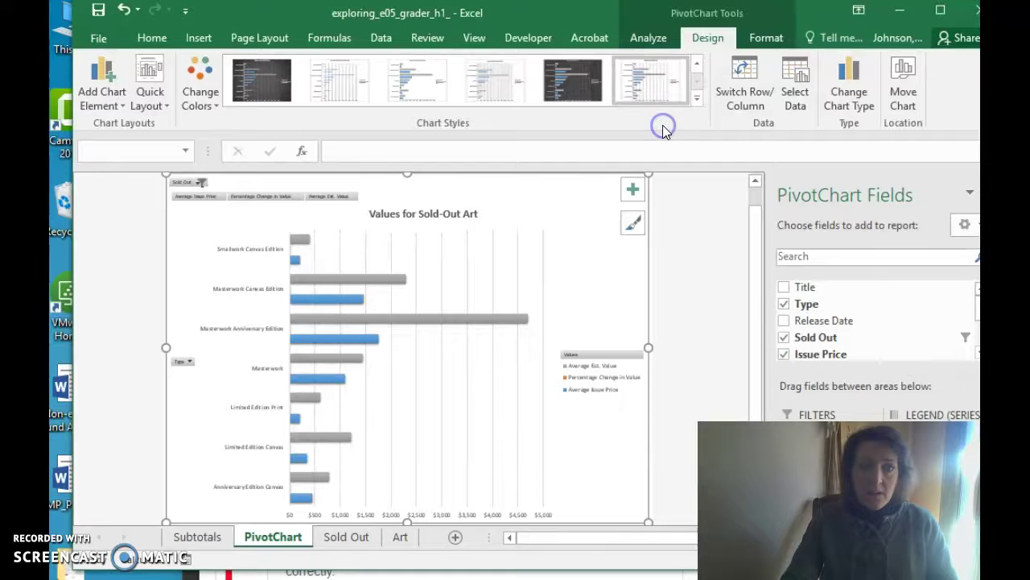
Step: Set the font size of the PivotChart's vertical axis labels, the art type names, to 11
{"action": "left_click", "coordinate": [260, 254]}
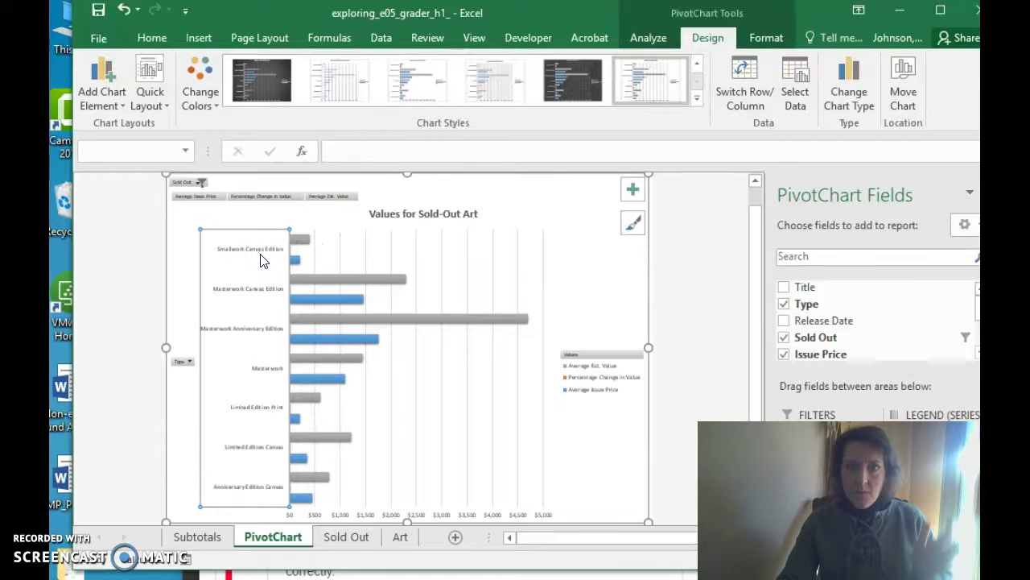
{"action": "left_click", "coordinate": [148, 32]}
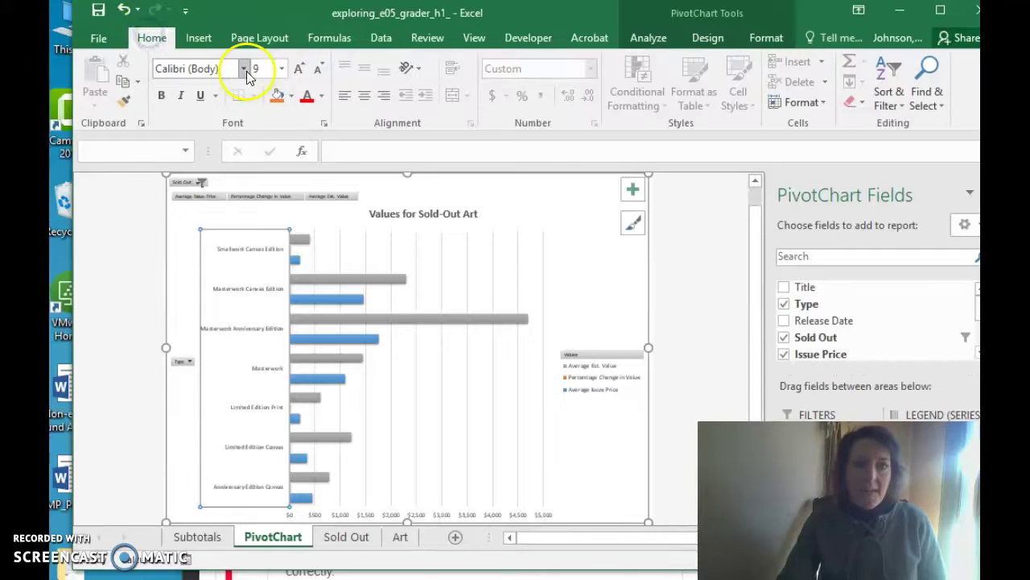
{"action": "left_click", "coordinate": [282, 70]}
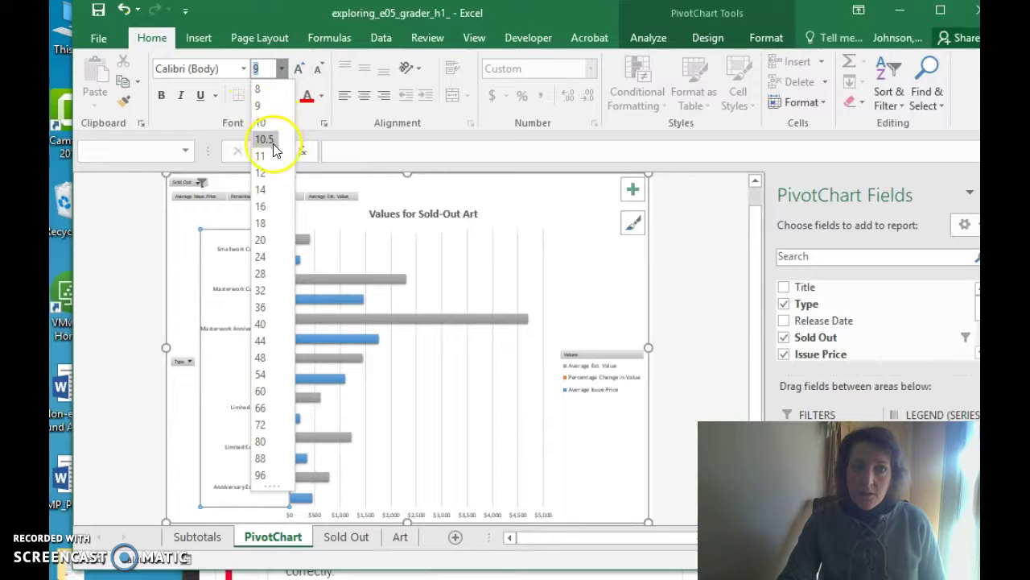
{"action": "left_click", "coordinate": [271, 154]}
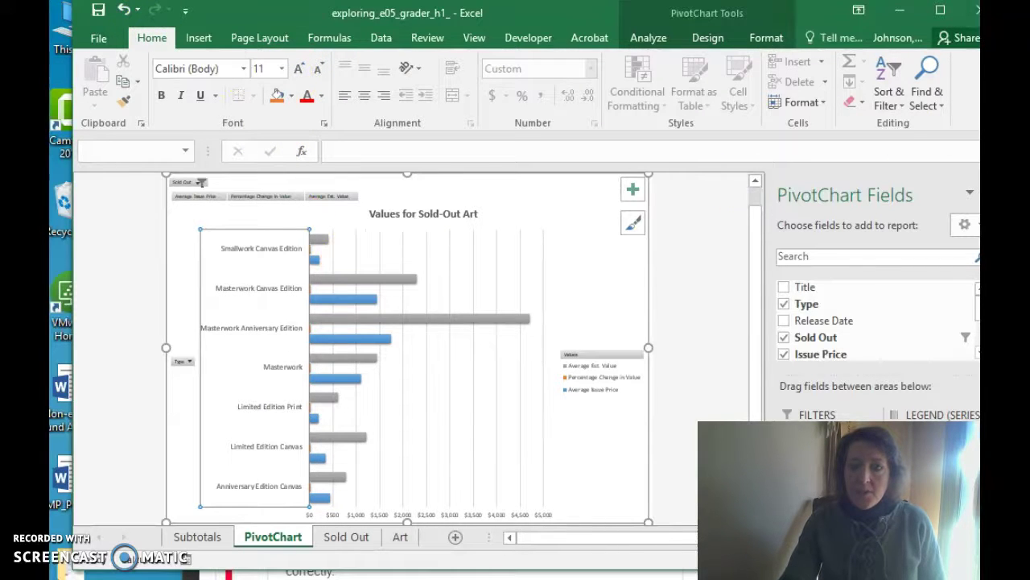
Step: Check score card step 18 in the Gradebook and set the PivotChart legend's font size to 11 in Excel
{"action": "key", "text": "alt+Tab"}
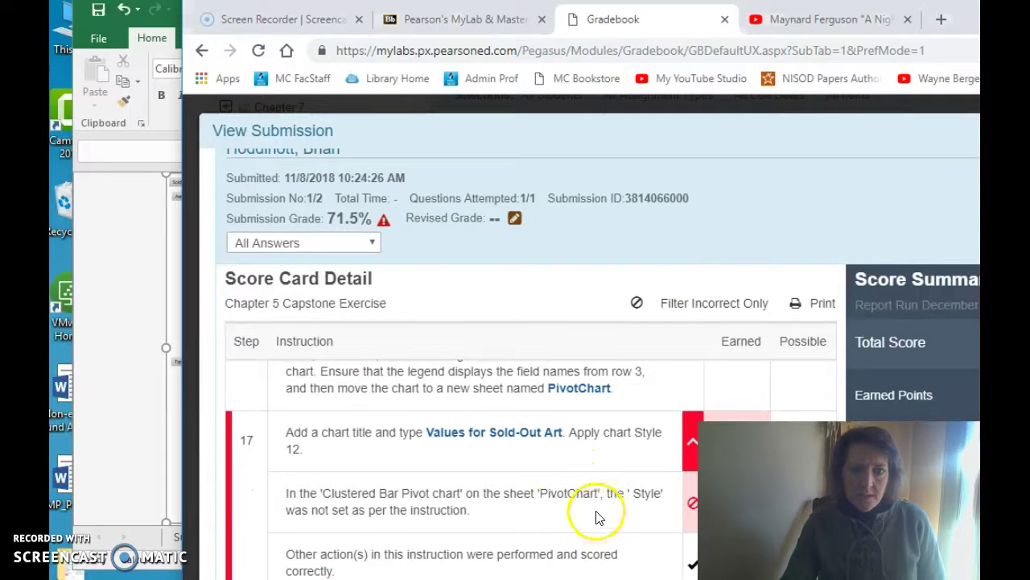
{"action": "left_click", "coordinate": [691, 455]}
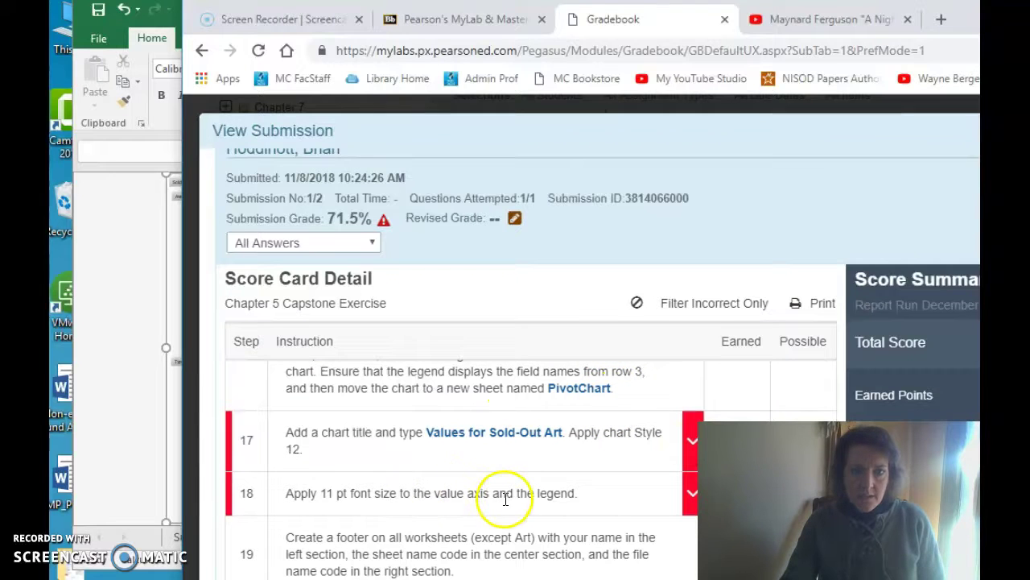
{"action": "scroll", "coordinate": [506, 499], "scroll_direction": "down", "scroll_amount": 1}
{"action": "left_click", "coordinate": [173, 395]}
{"action": "left_click", "coordinate": [595, 390]}
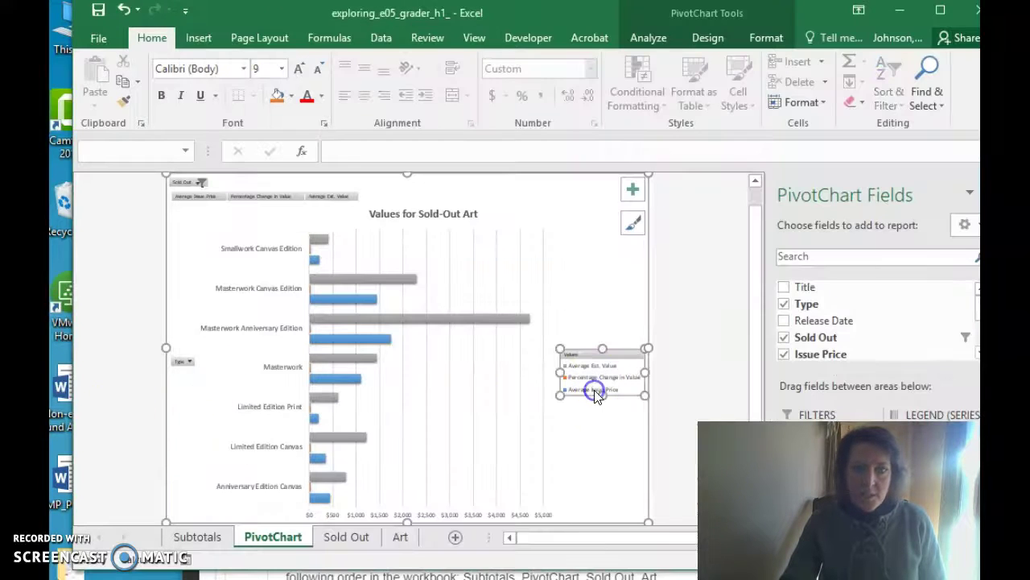
{"action": "left_click", "coordinate": [281, 70]}
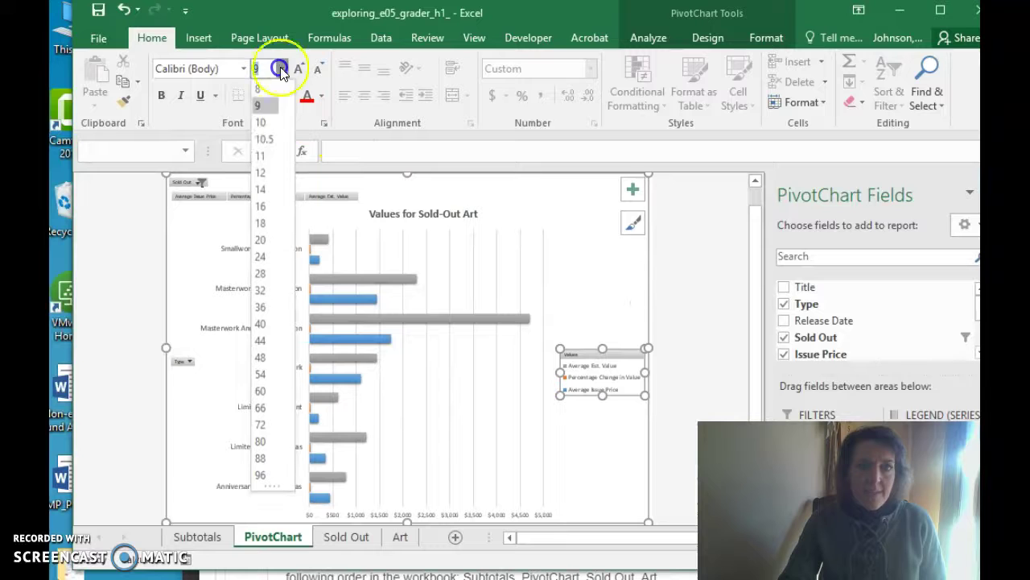
{"action": "left_click", "coordinate": [271, 154]}
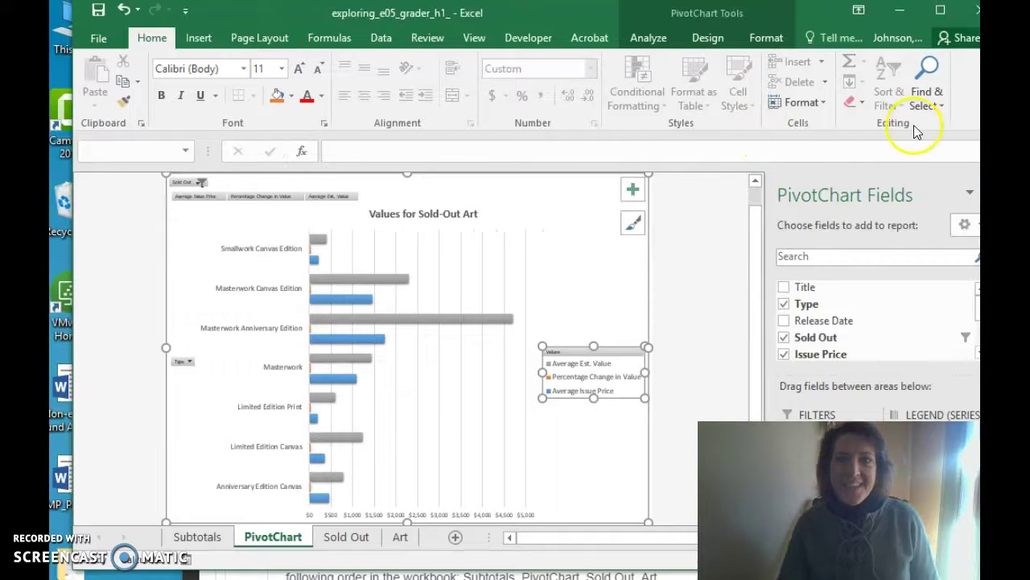
{"action": "key", "text": "alt+Tab"}
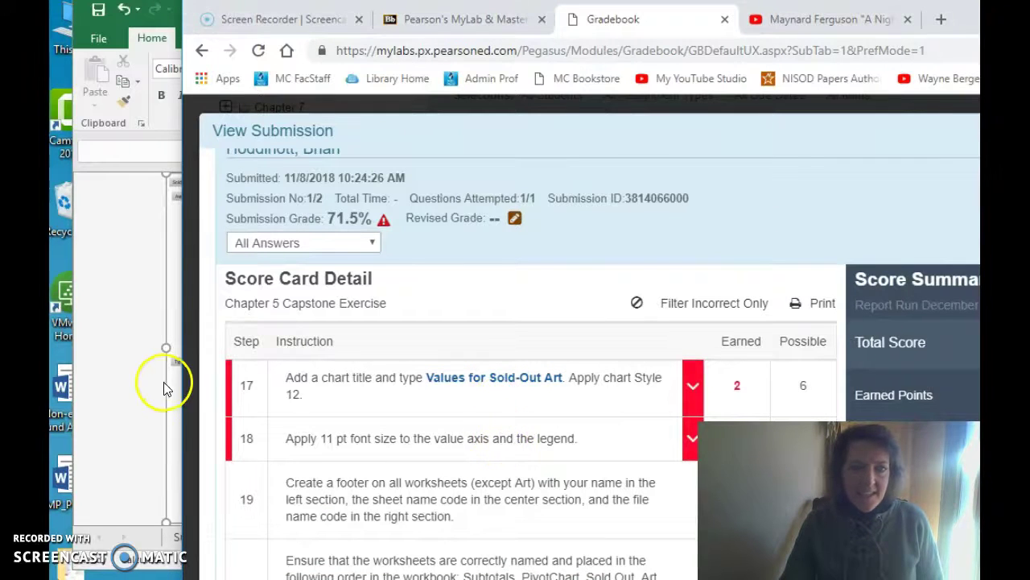
{"action": "left_click", "coordinate": [124, 363]}
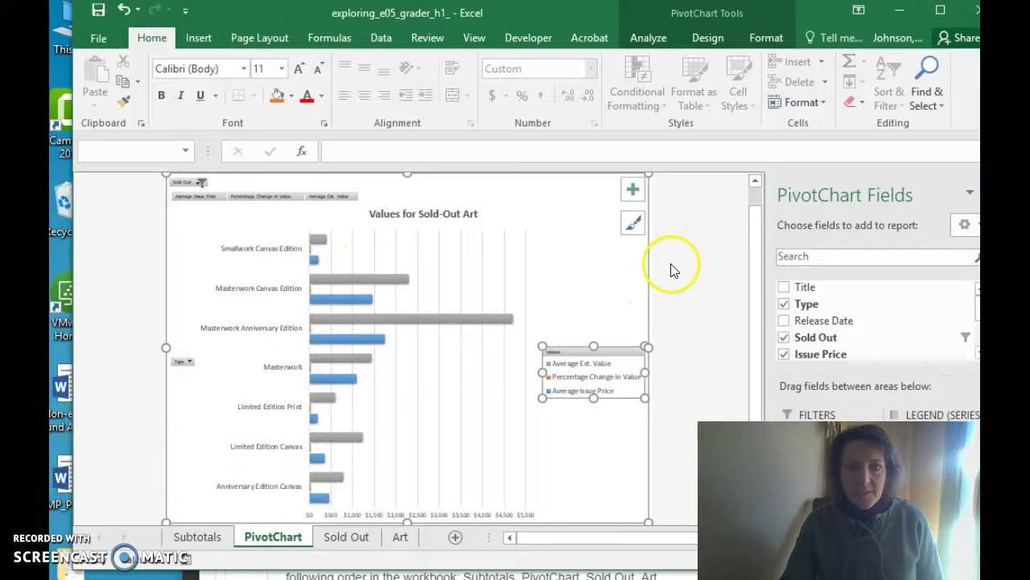